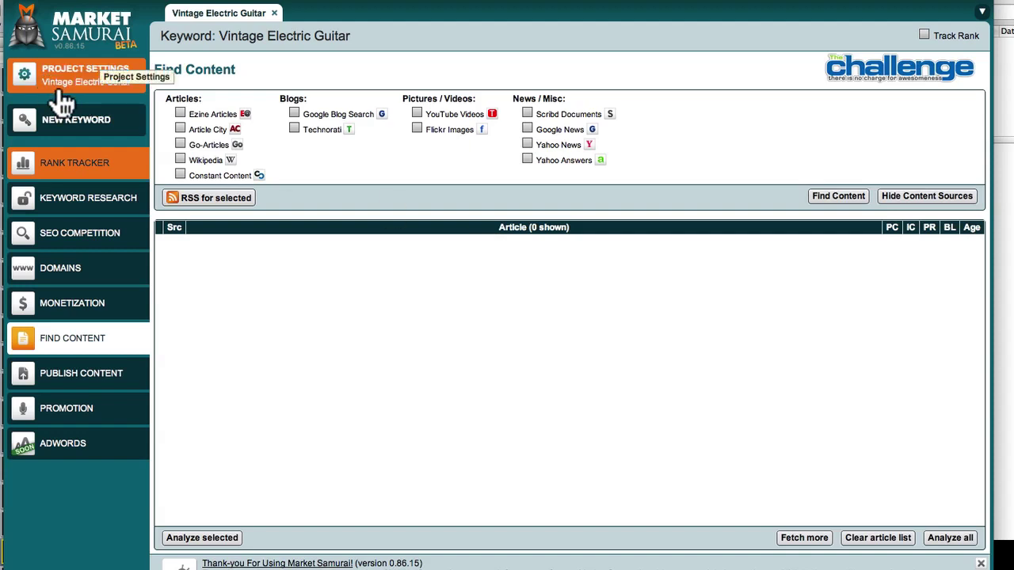
left_click(75, 244)
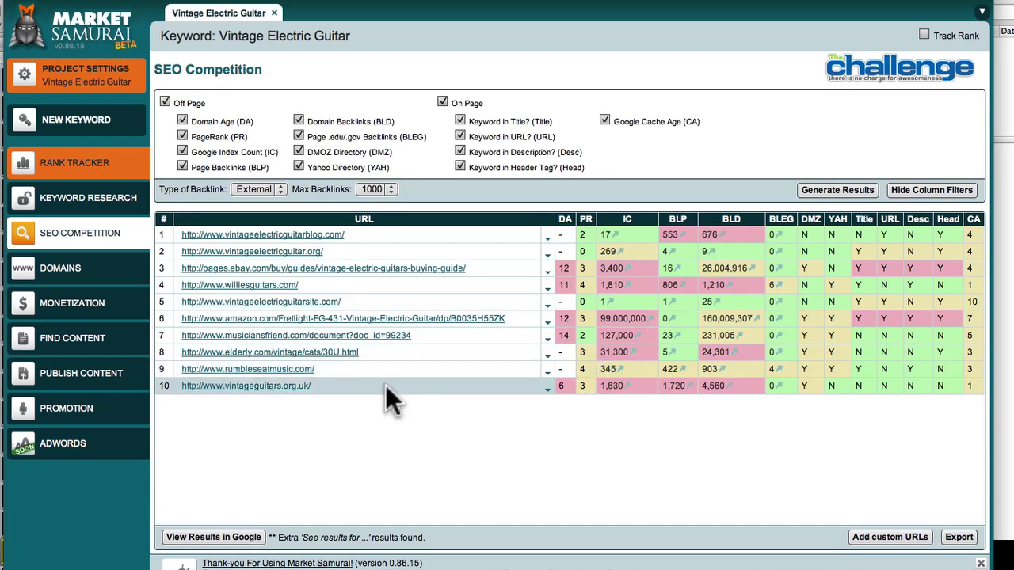
- Find Vintage Electric Guitar content from Wikipedia, Google Blog Search, YouTube Videos and Google News
left_click(75, 345)
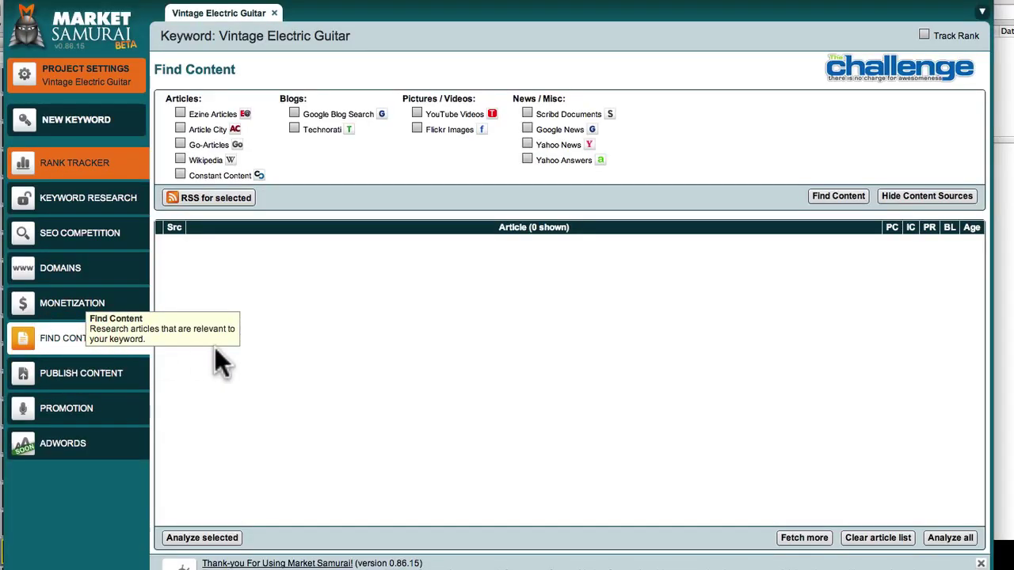
left_click(179, 159)
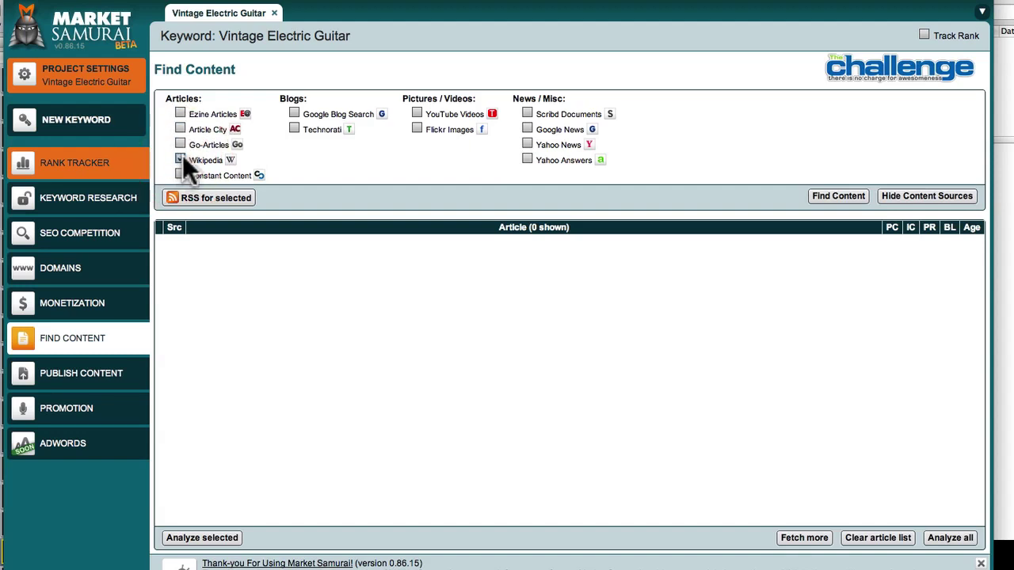
left_click(293, 113)
left_click(418, 113)
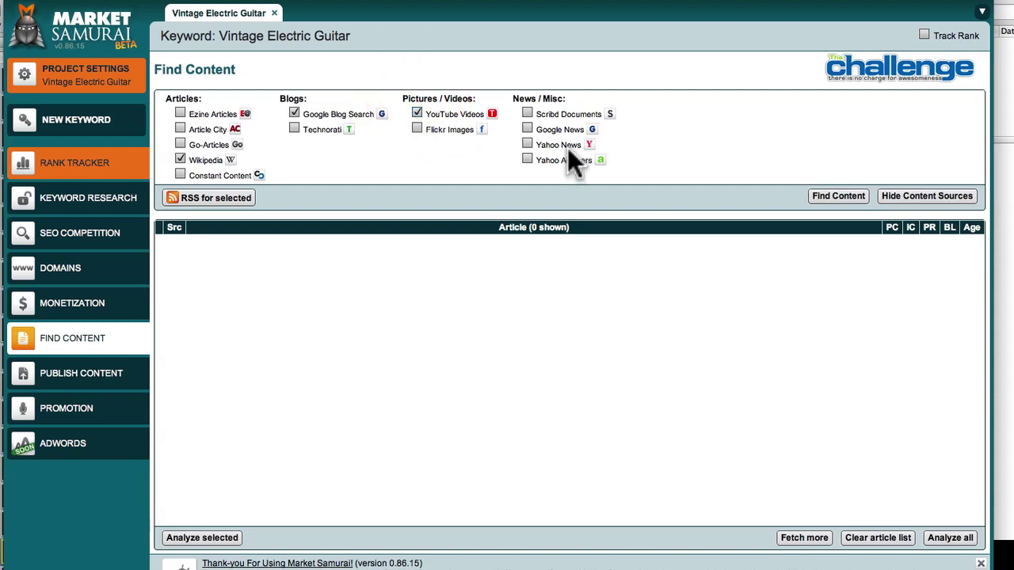
left_click(527, 128)
left_click(839, 195)
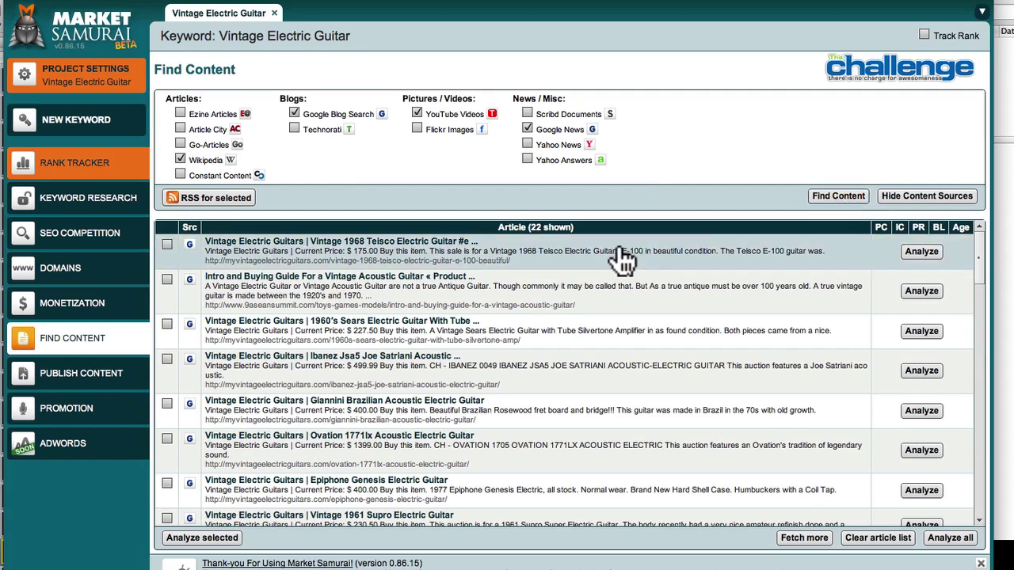
- Scroll through the 22 returned articles to the Vintage guitar Wikipedia result
scroll(597, 302, "down", 5)
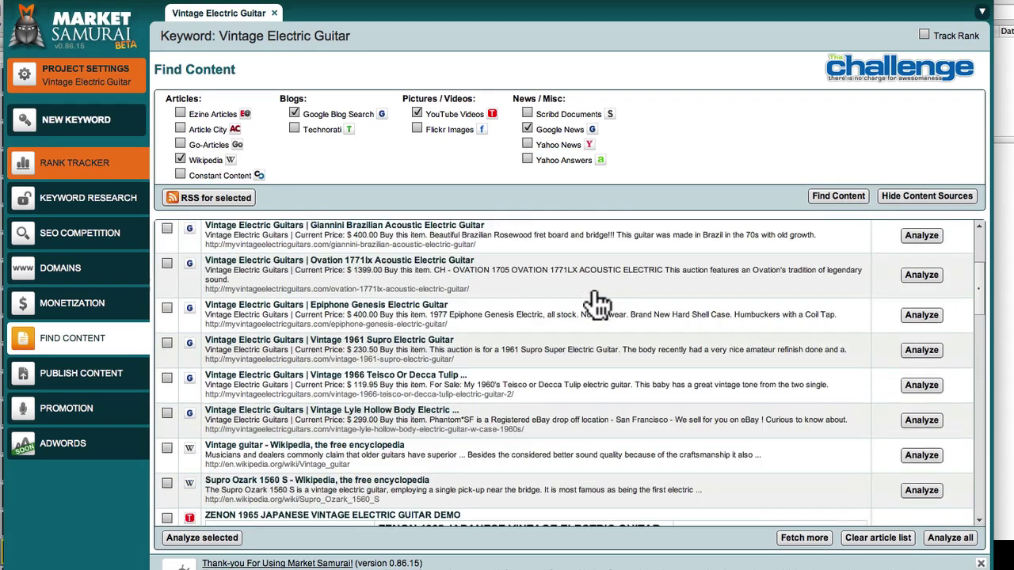
scroll(597, 302, "down", 3)
scroll(597, 303, "down", 2)
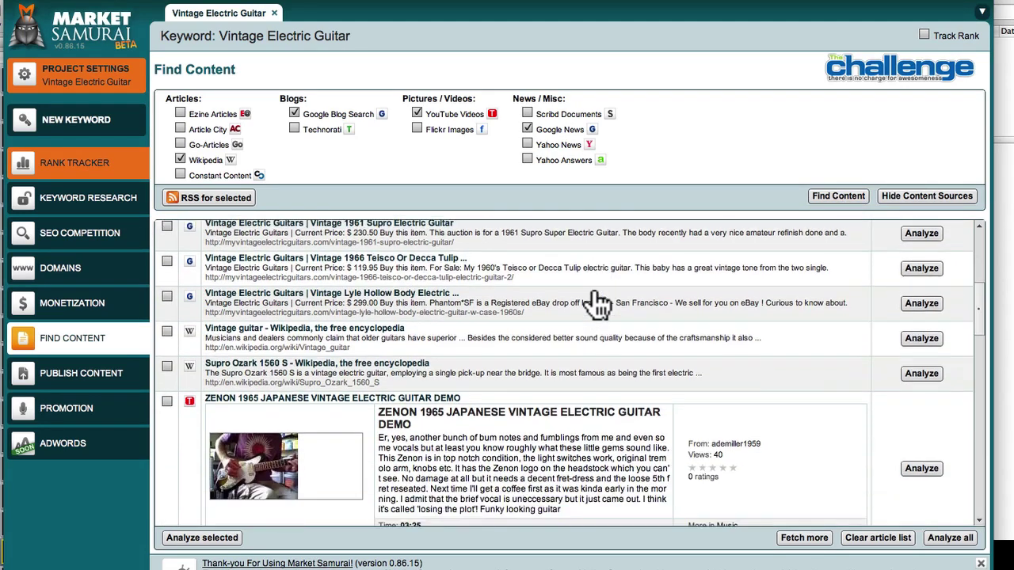
scroll(597, 303, "down", 8)
scroll(597, 302, "up", 20)
scroll(599, 301, "down", 12)
scroll(600, 301, "up", 1)
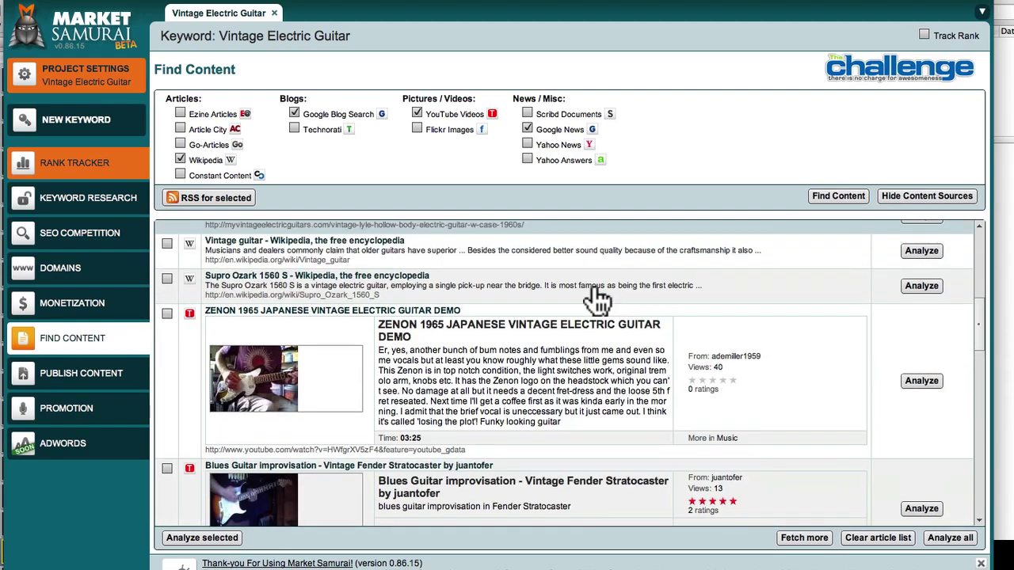
scroll(597, 299, "up", 2)
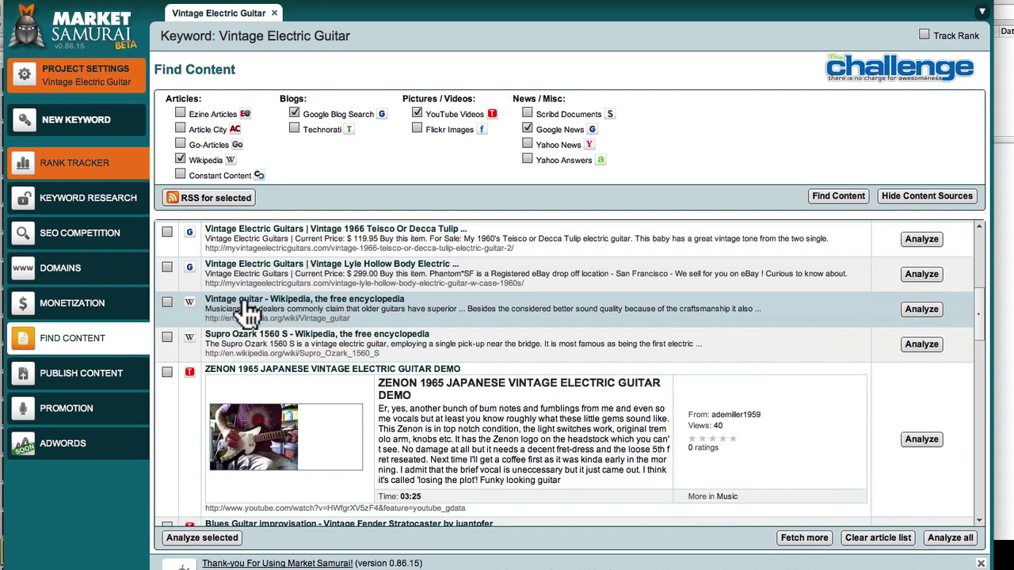
- Open the Vintage guitar Wikipedia article and scroll through its Background and investment sections
left_click(248, 312)
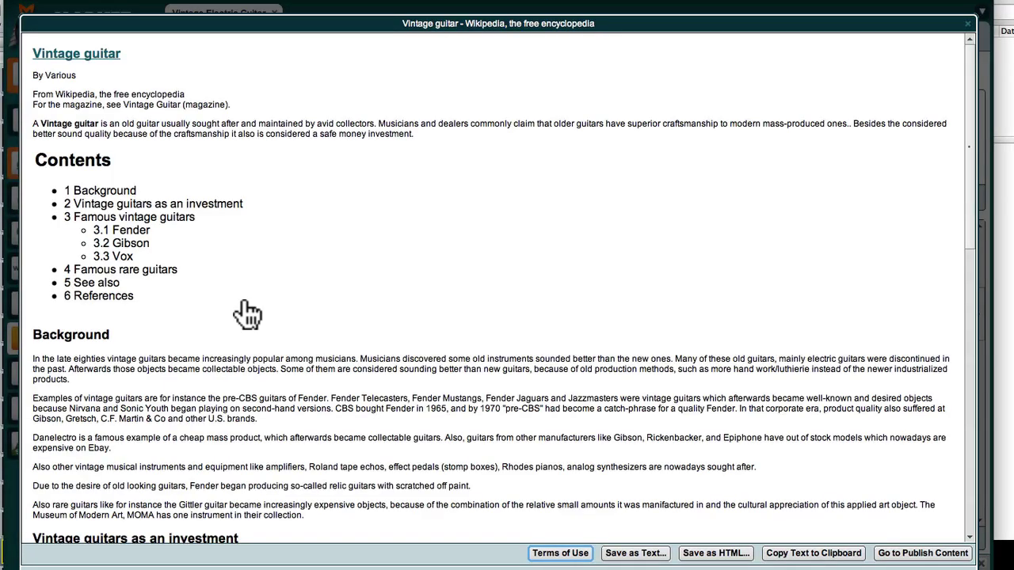
scroll(358, 272, "down", 5)
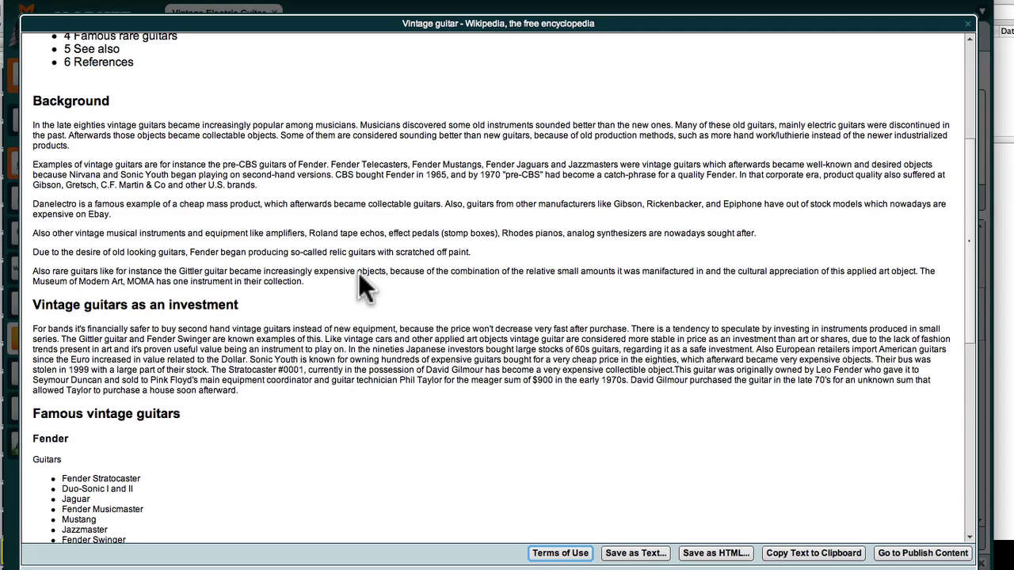
scroll(358, 273, "down", 5)
scroll(358, 273, "up", 7)
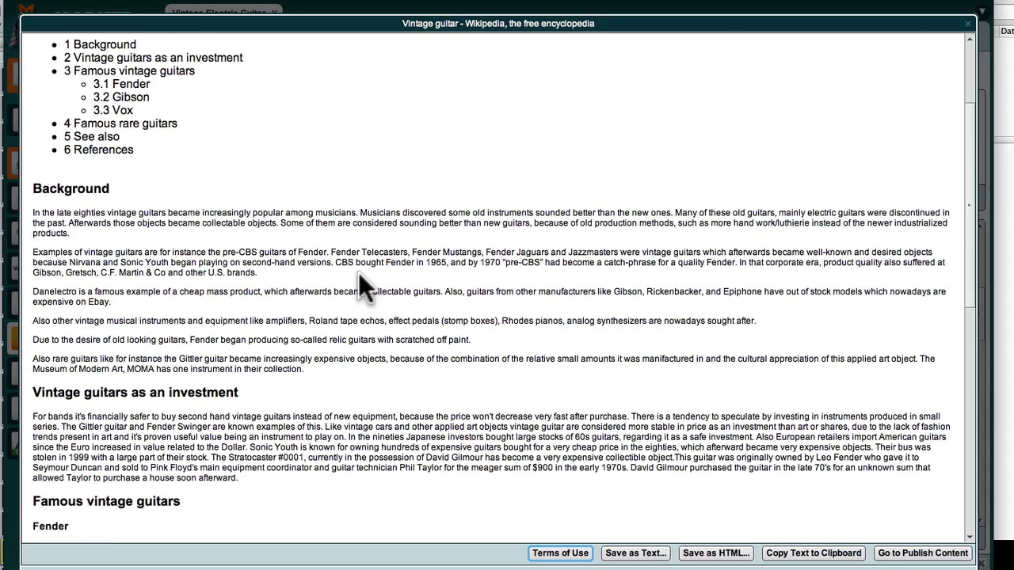
scroll(358, 272, "down", 2)
scroll(358, 272, "down", 3)
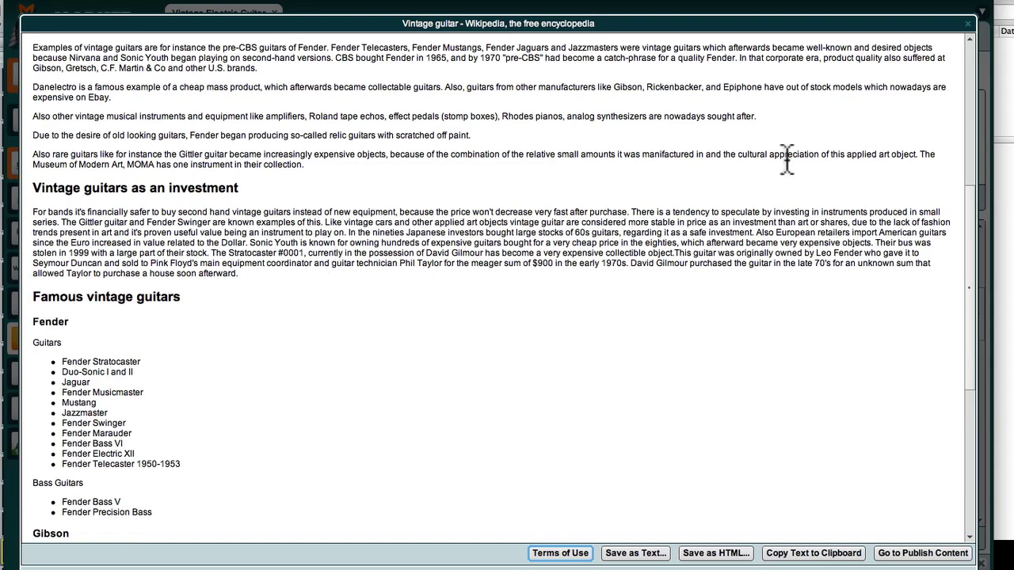
- Create the note 'aa vintage electric guitar ideas' with the line 'vintage electirc guitars as an investment'
key("super+Tab")
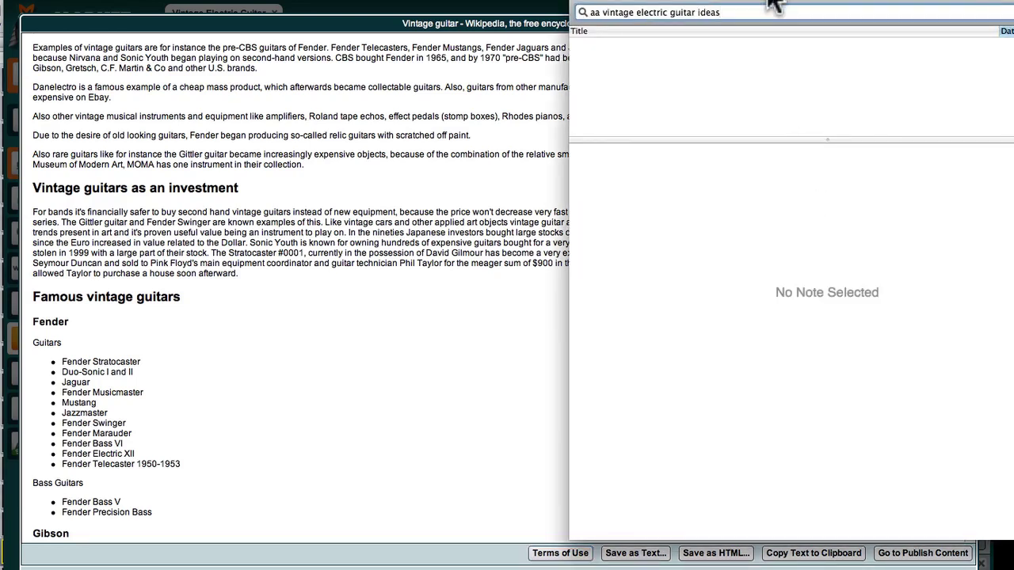
left_click_drag(764, 3, 697, 7)
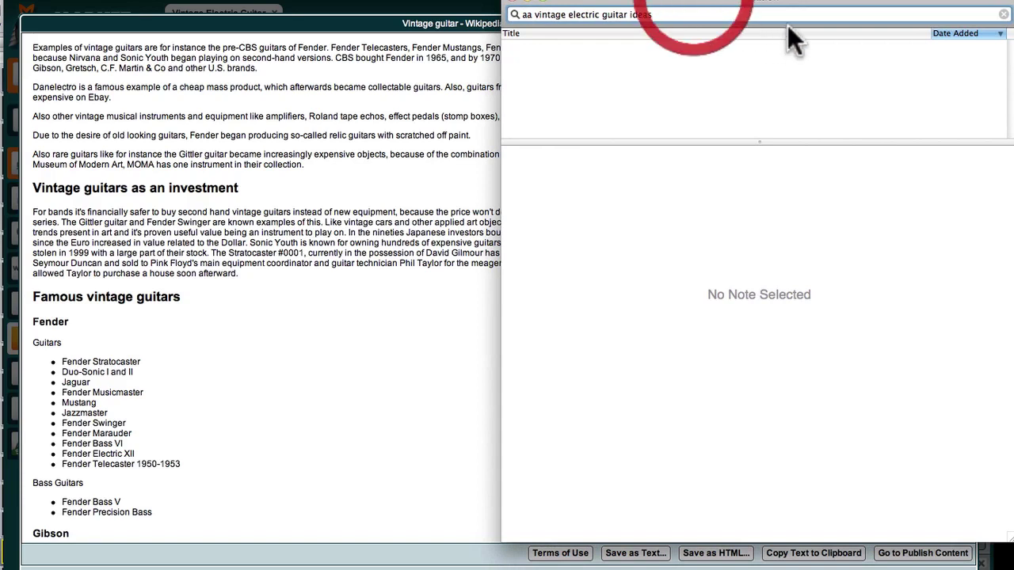
key("Return")
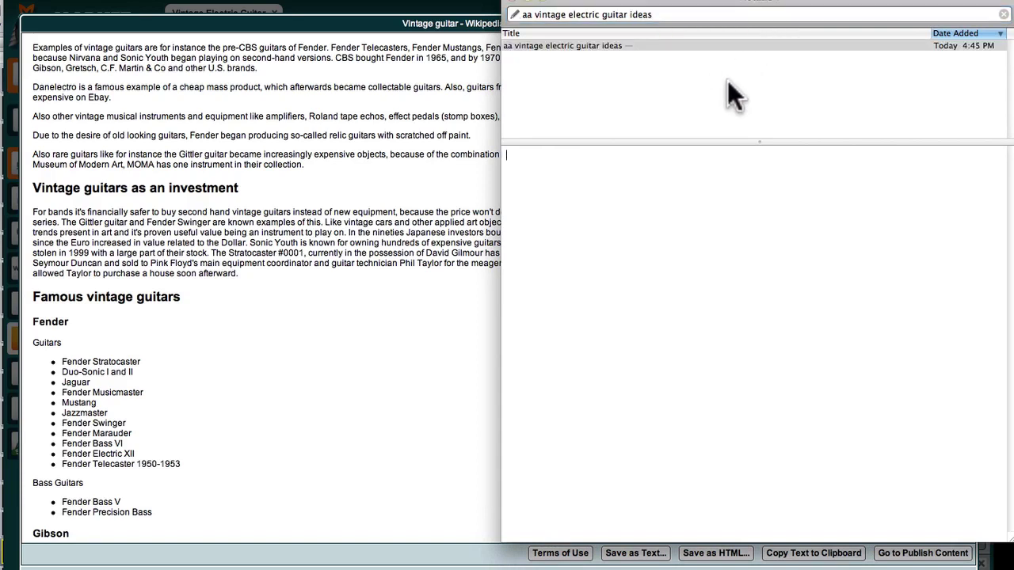
type("vintage electirc guitars as an investment")
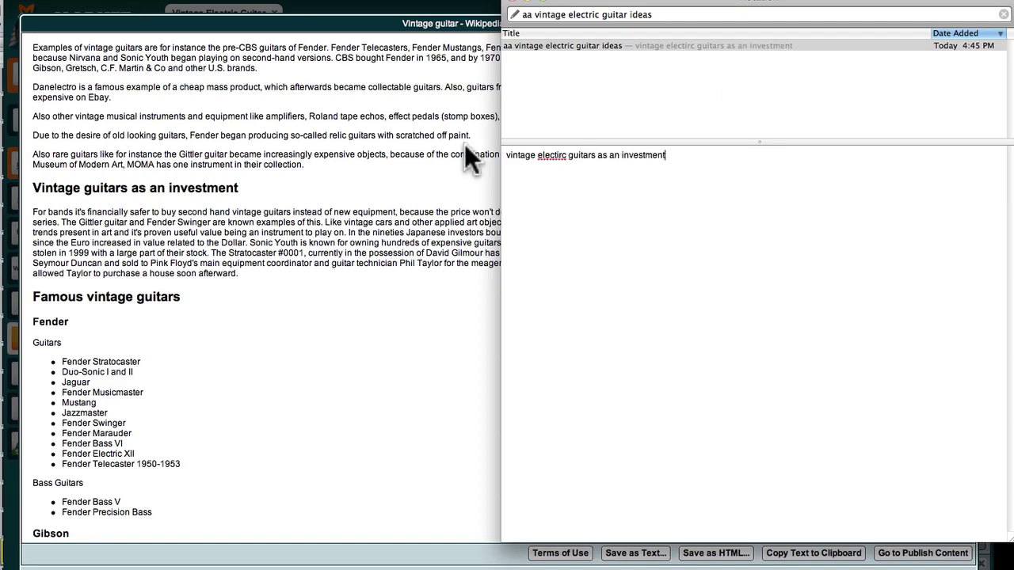
left_click(454, 173)
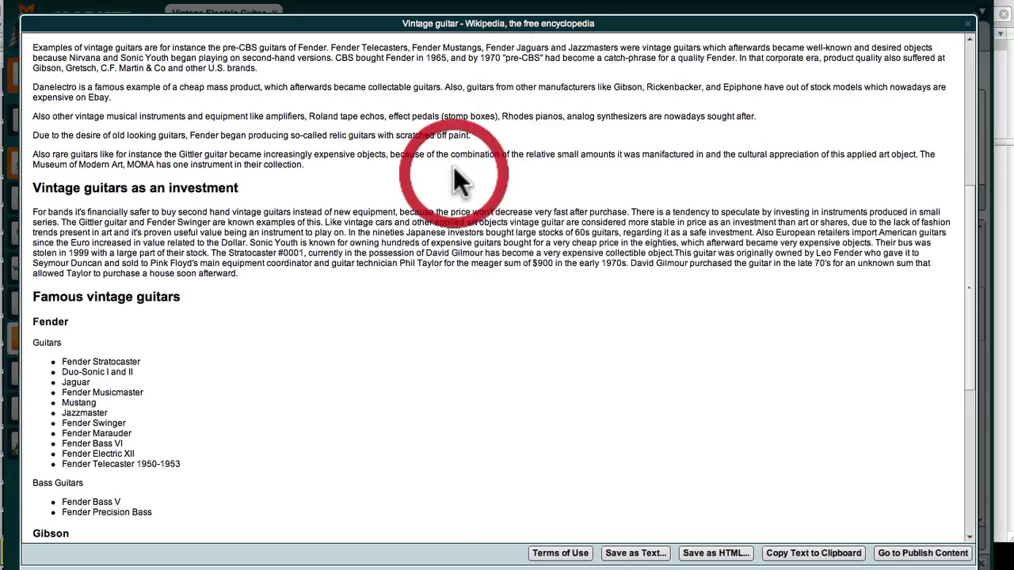
scroll(453, 170, "down", 5)
scroll(453, 166, "up", 4)
scroll(454, 168, "up", 5)
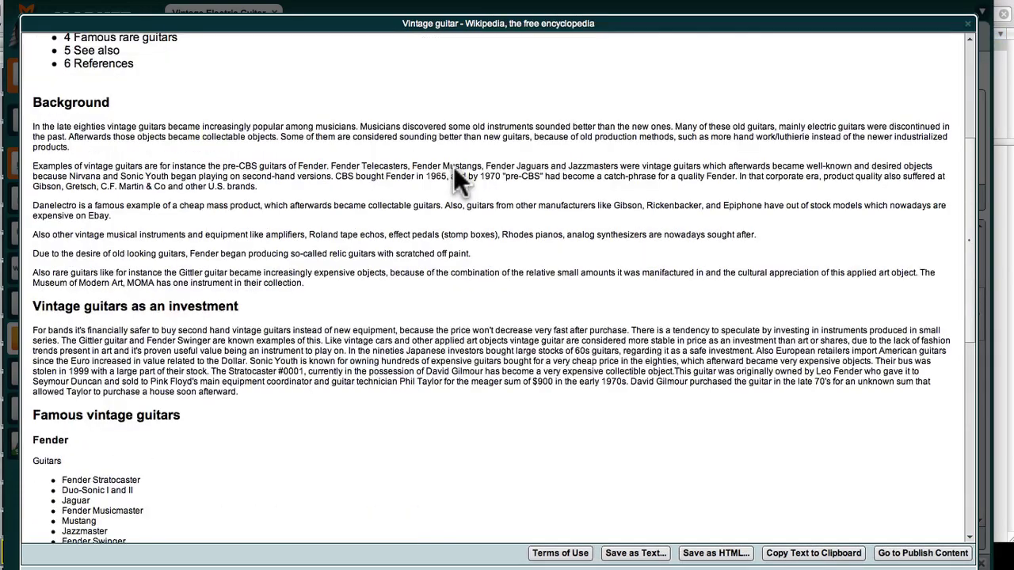
scroll(454, 169, "down", 5)
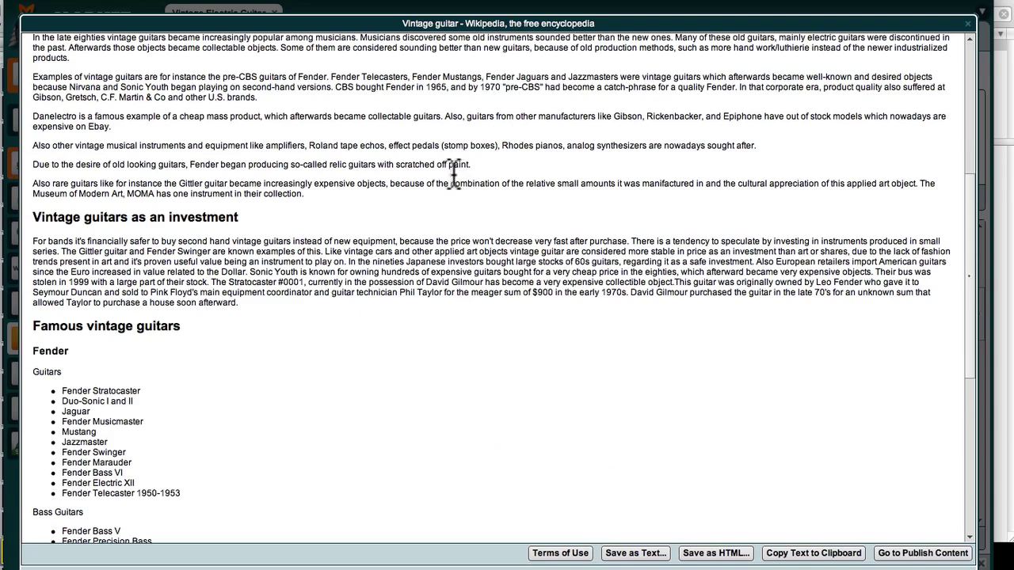
scroll(453, 170, "down", 2)
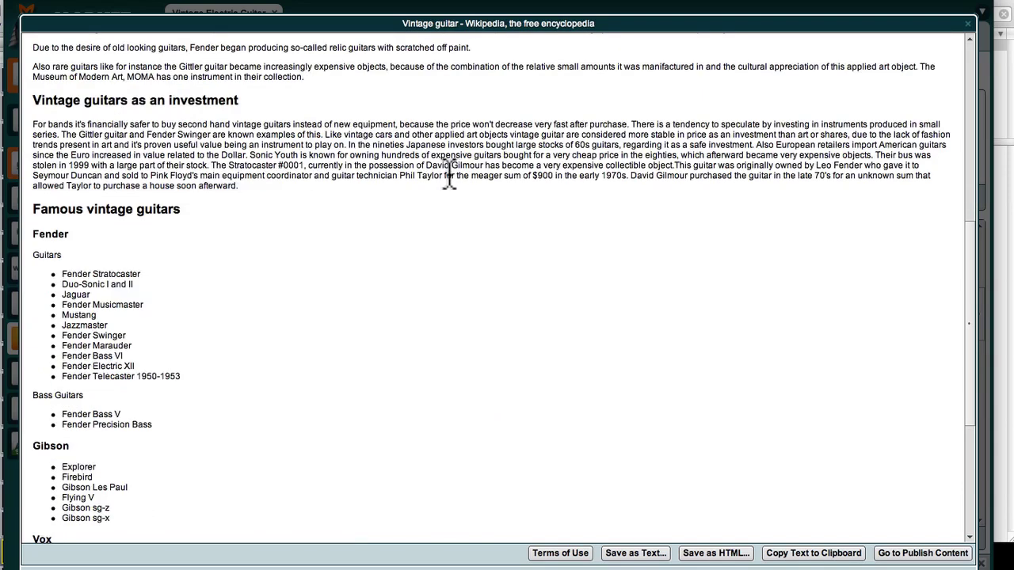
scroll(444, 170, "down", 4)
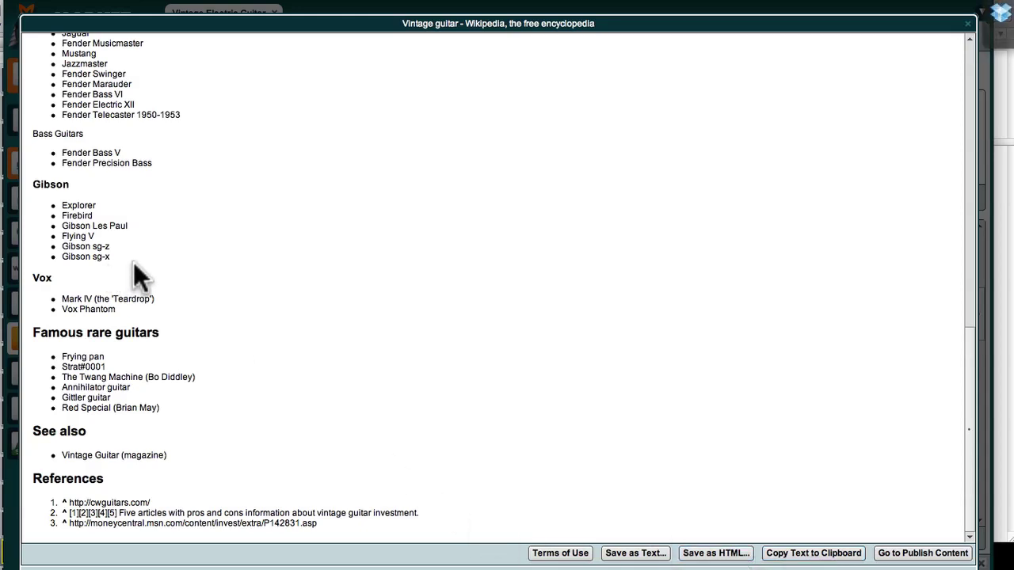
- Copy the article's Gibson section and paste it on a new line in the guitar ideas note
left_click_drag(134, 259, 30, 184)
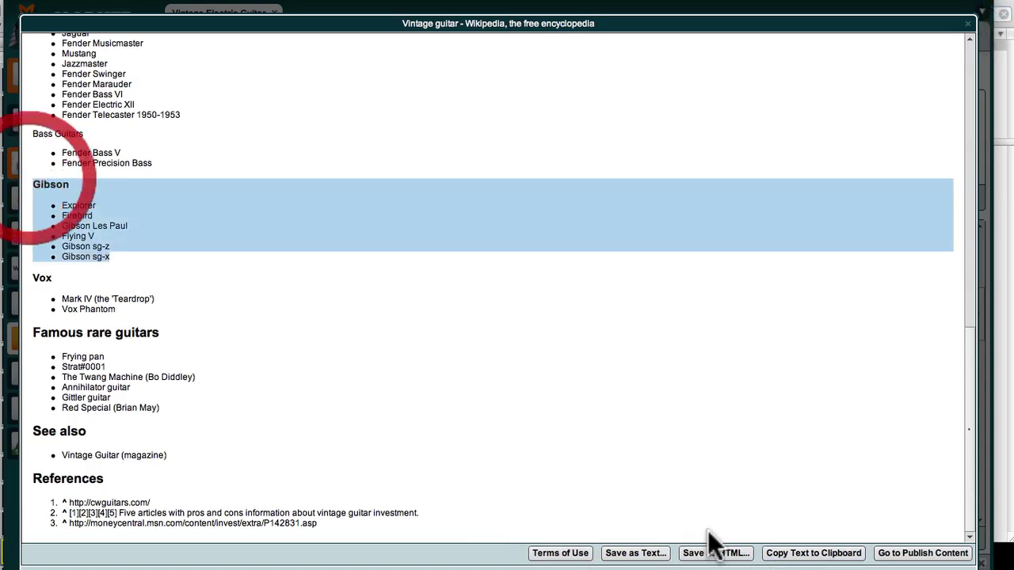
left_click(813, 553)
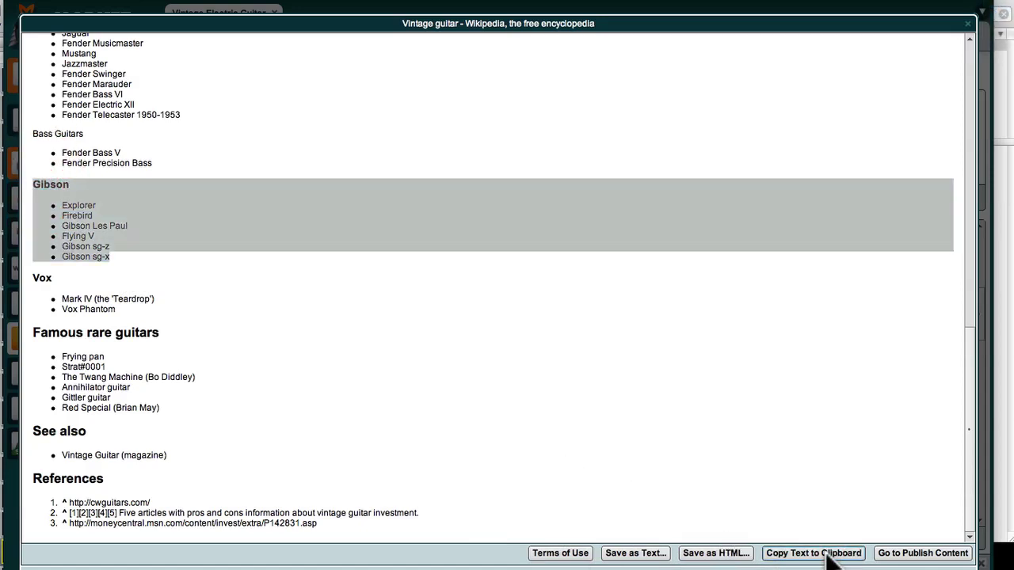
mouse_move(999, 505)
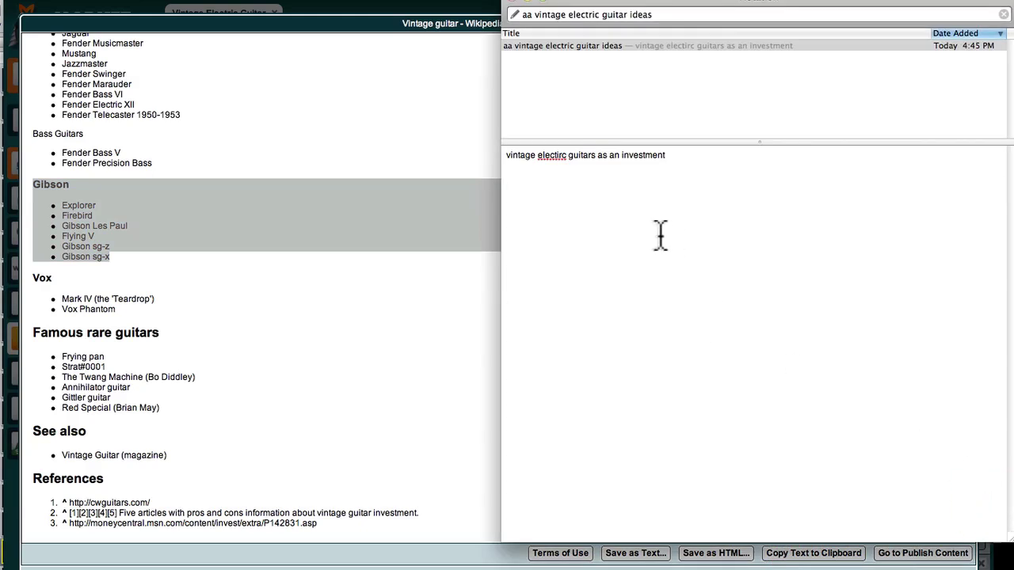
key("Return")
key("super+v")
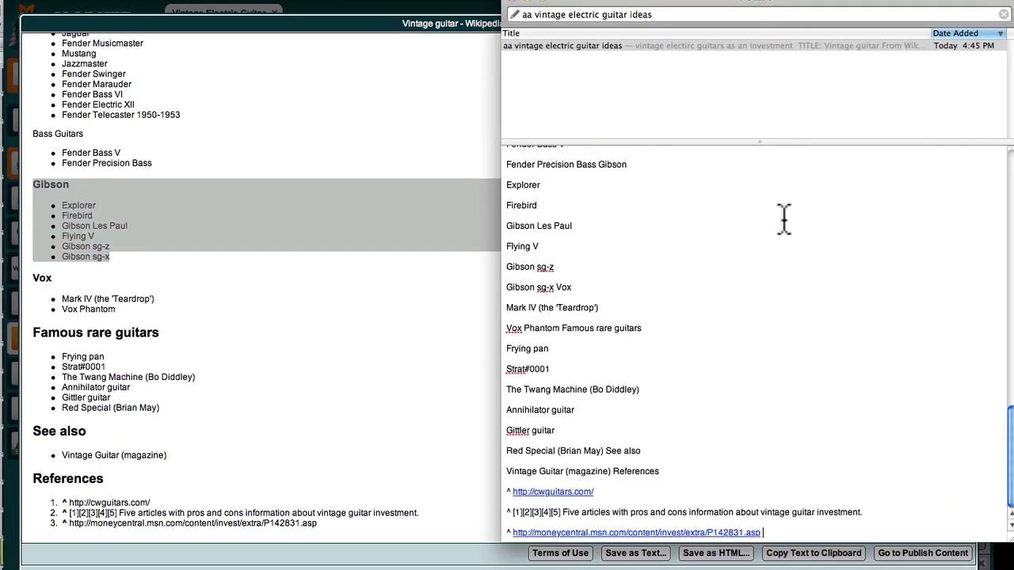
left_click_drag(1010, 451, 1009, 155)
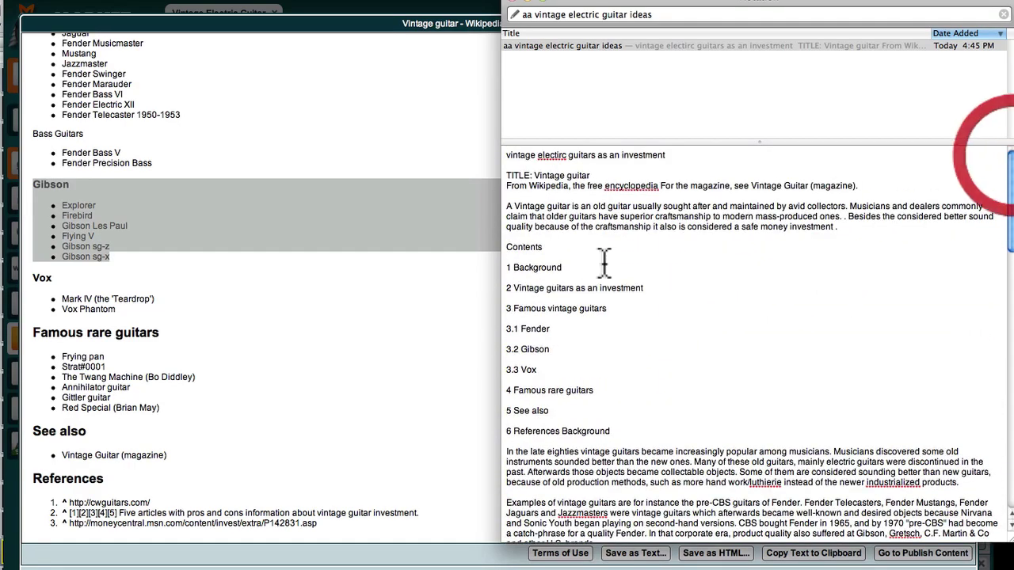
- Correct 'electirc' to 'electric', delete the pasted article text, and move the notes window aside
right_click(557, 155)
left_click(579, 164)
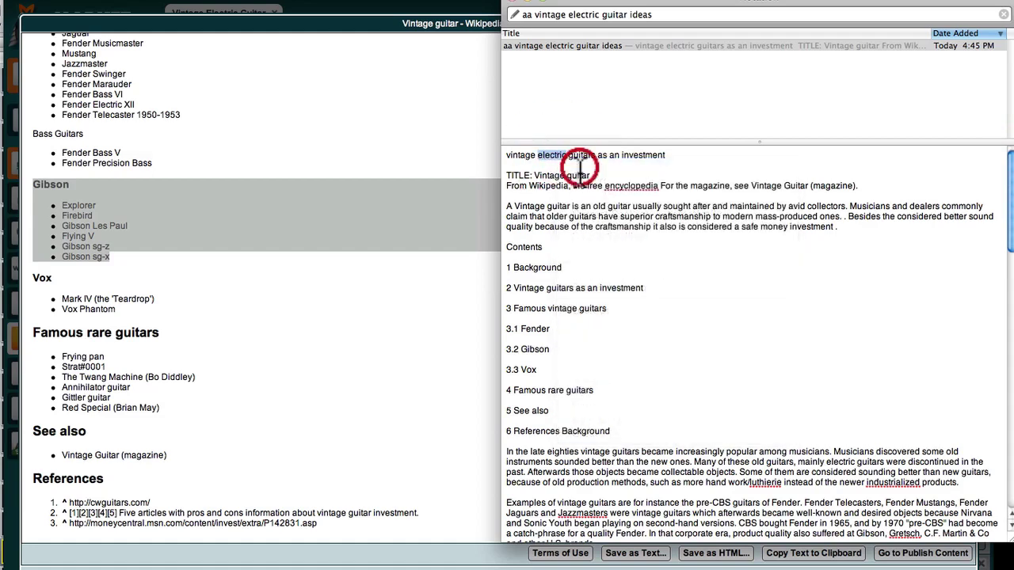
left_click(508, 177)
left_click_drag(508, 176, 669, 538)
key("BackSpace")
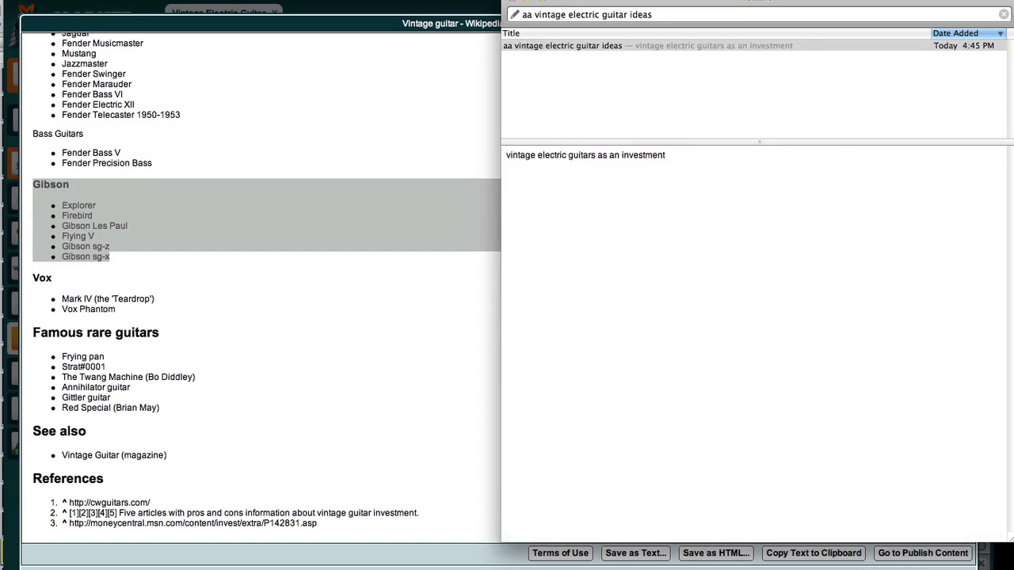
scroll(307, 175, "up", 10)
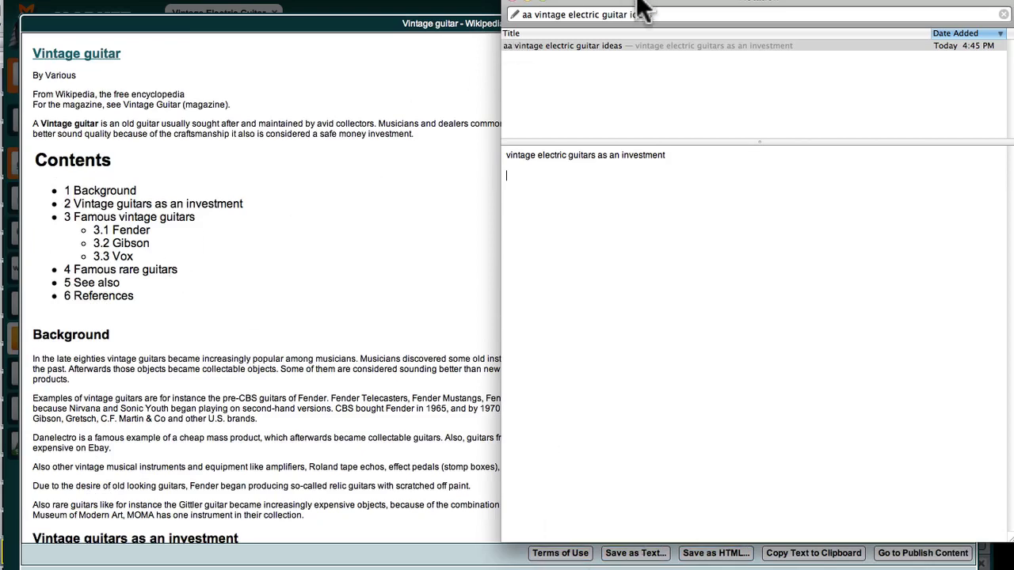
left_click_drag(642, 7, 989, 198)
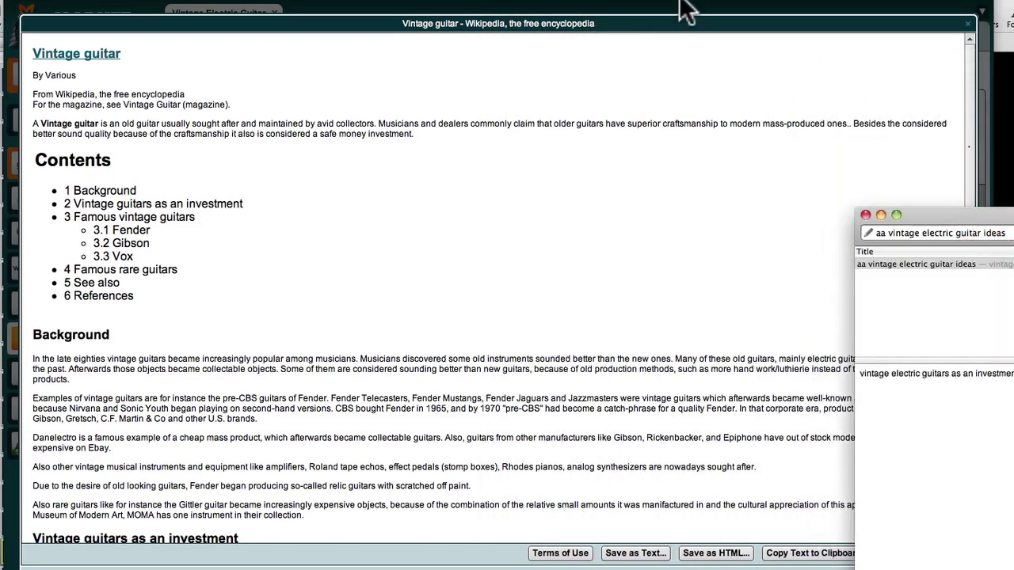
left_click_drag(673, 3, 662, 6)
- Preview the 'Tips for Buying Vintage Electric Guitars Overview' video and play it to 0:24, then pause
left_click(956, 26)
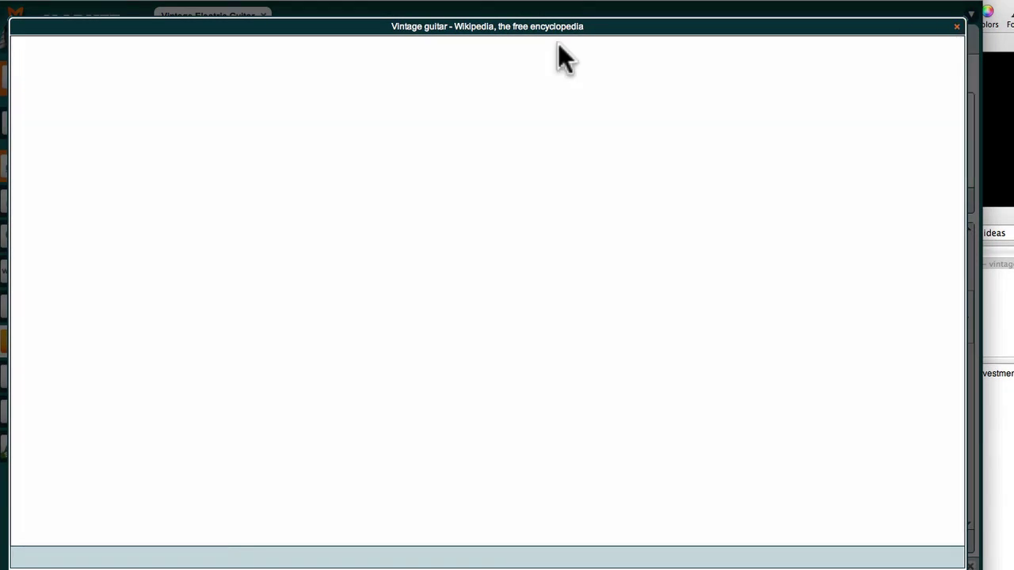
scroll(494, 307, "down", 5)
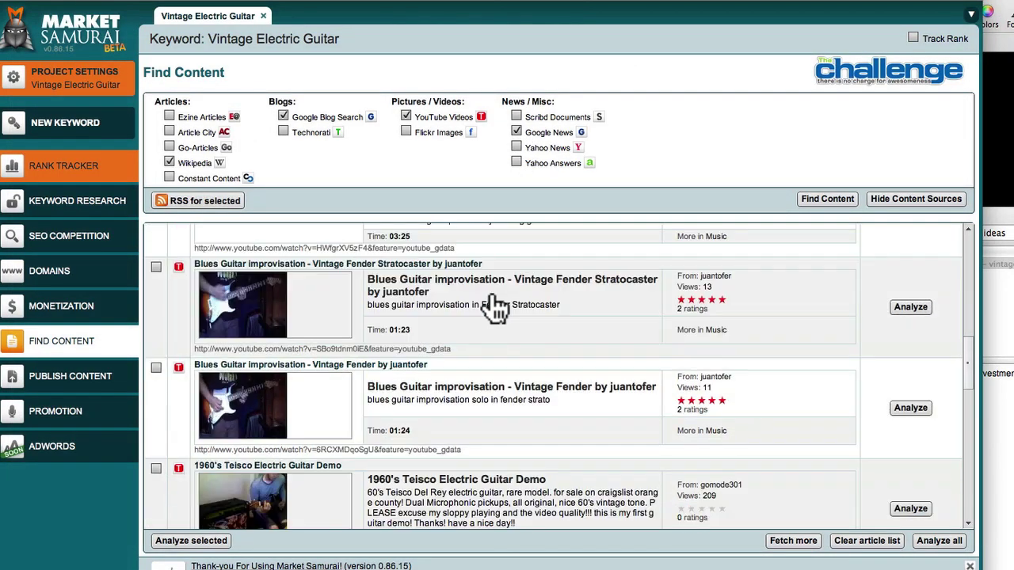
scroll(495, 309, "down", 3)
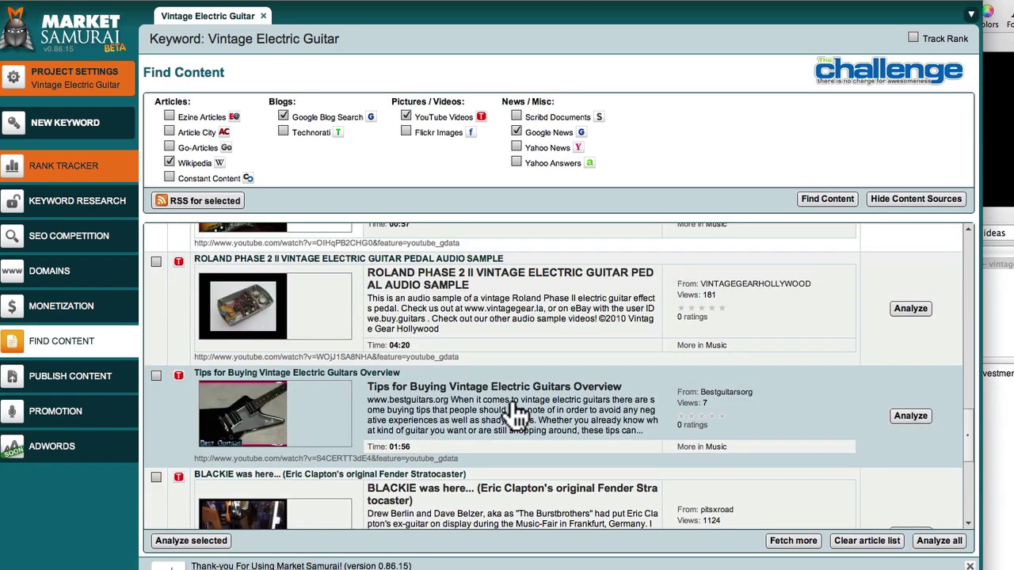
left_click(513, 408)
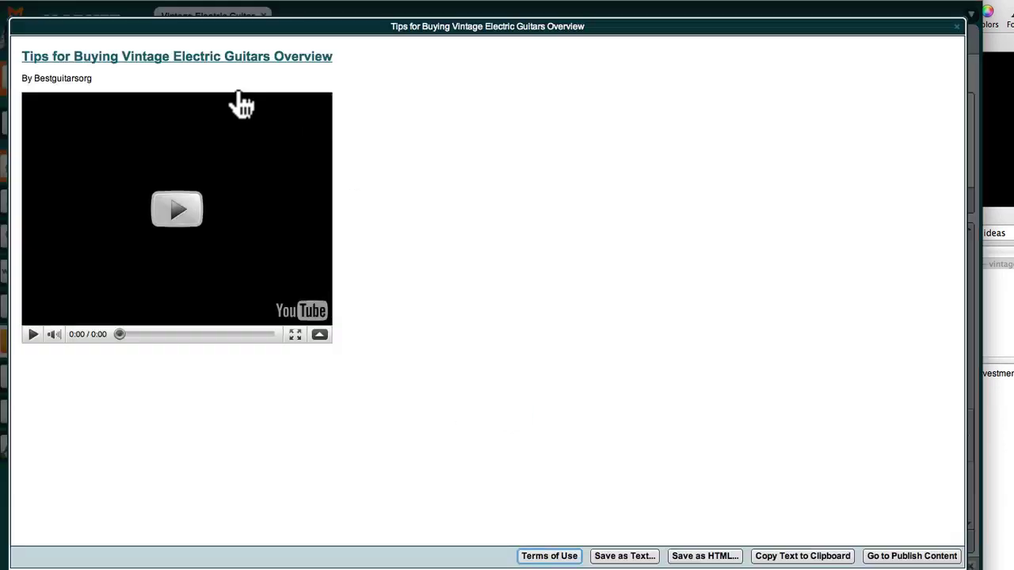
left_click(178, 210)
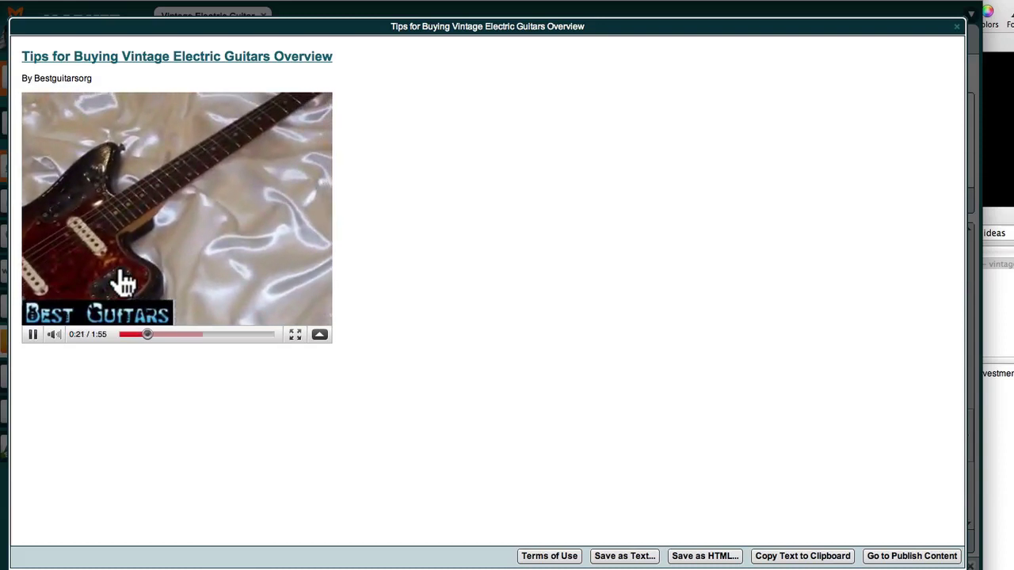
left_click(34, 336)
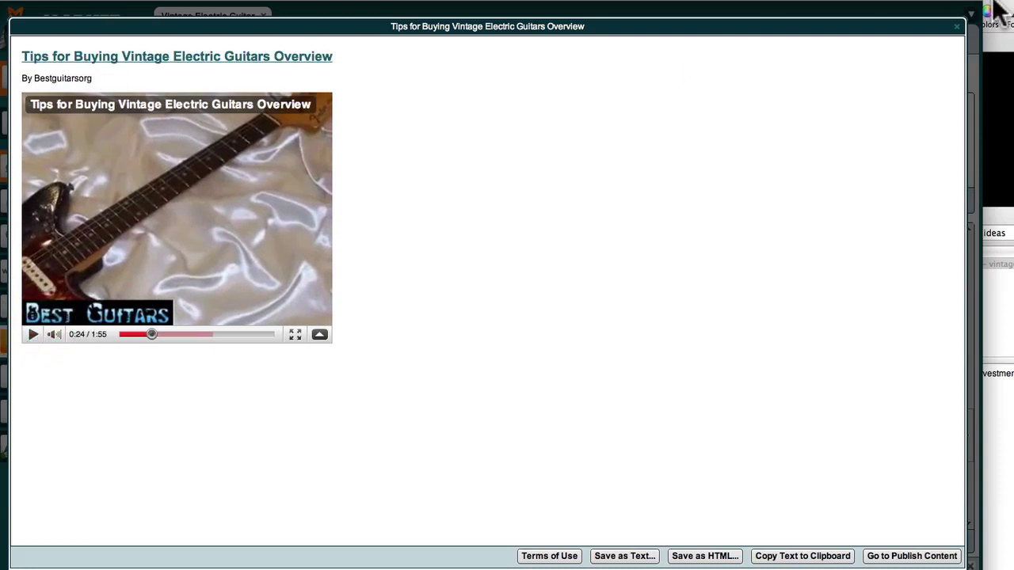
- View the 'BLACKIE was here' Clapton Stratocaster video on YouTube and in the preview, then pause it
left_click(957, 28)
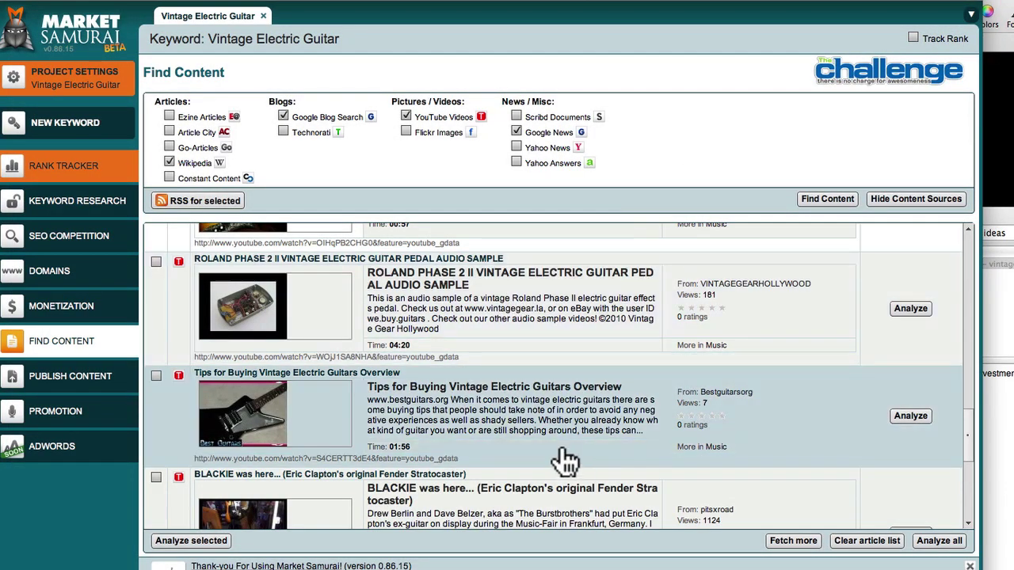
scroll(520, 435, "down", 2)
scroll(520, 435, "down", 8)
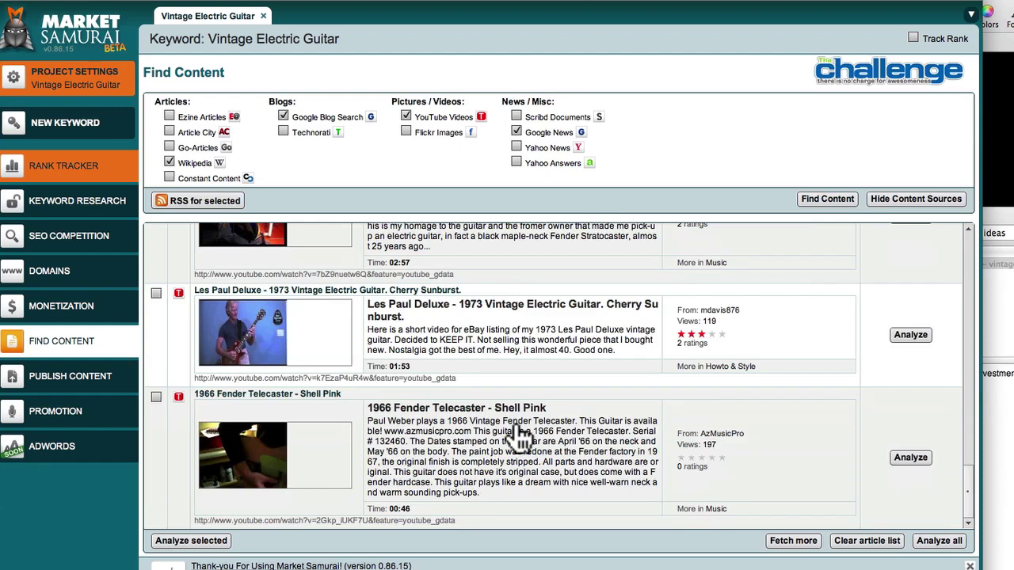
scroll(518, 432, "up", 4)
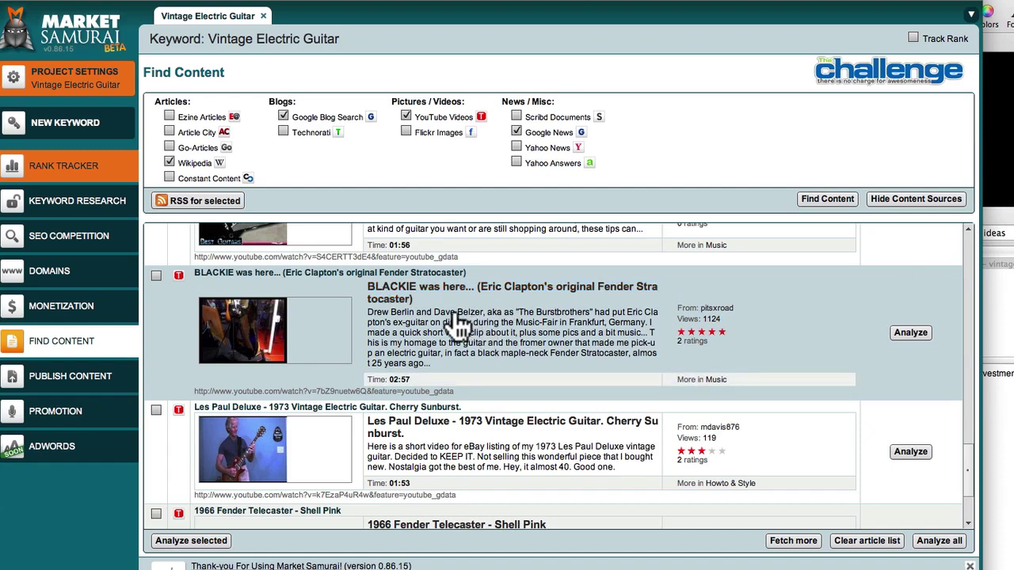
left_click(394, 285)
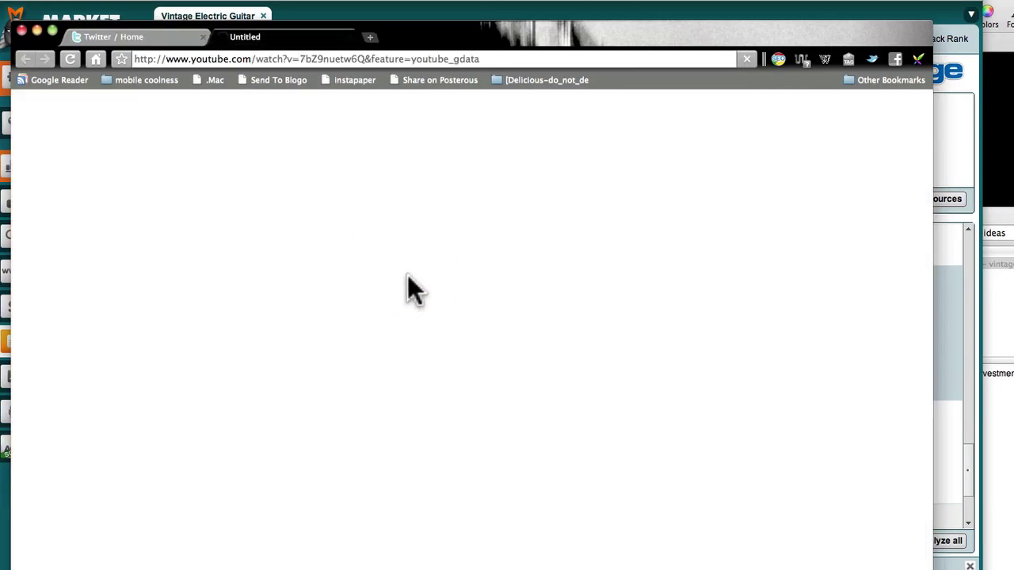
left_click(303, 11)
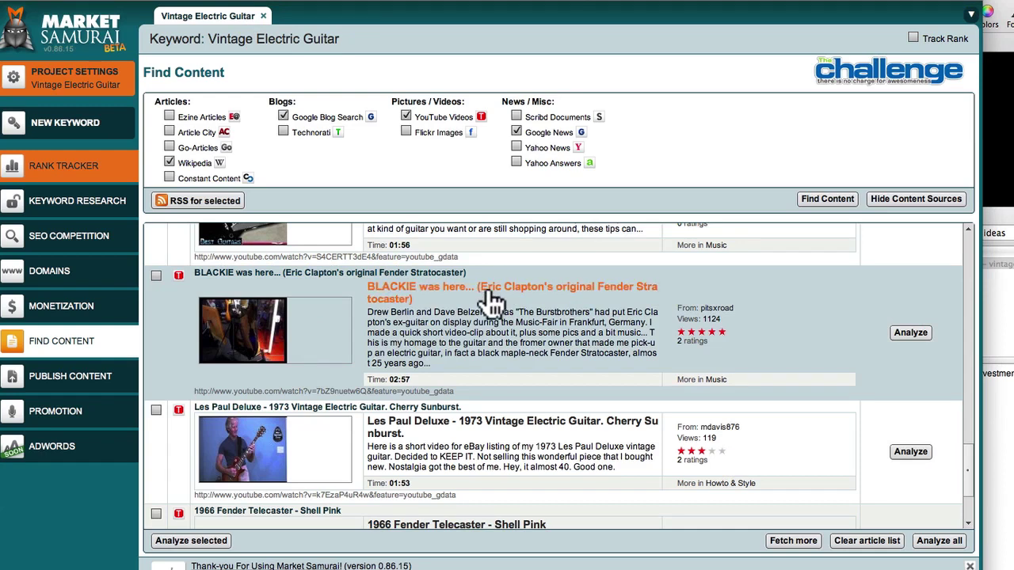
left_click(369, 288)
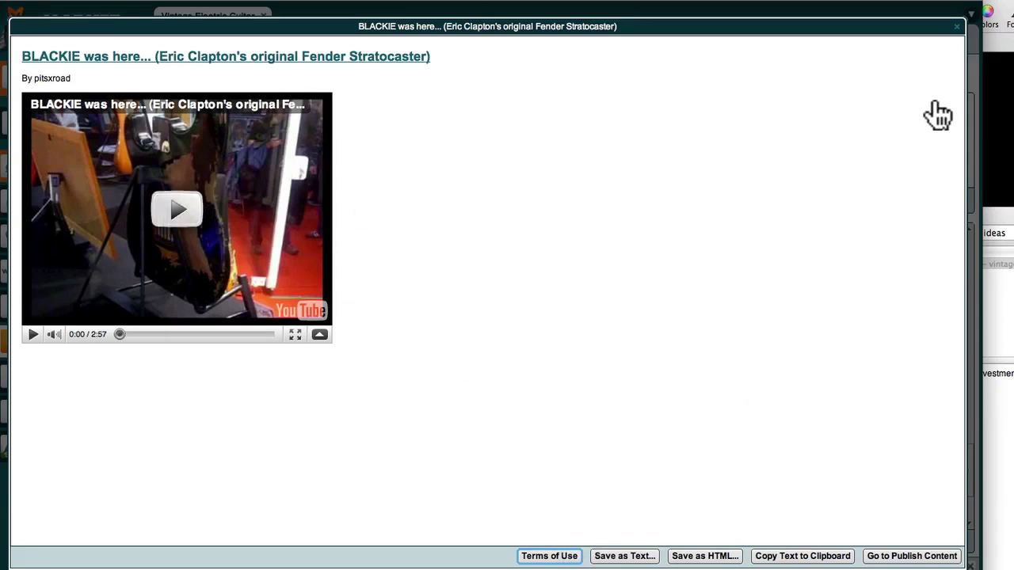
left_click(956, 33)
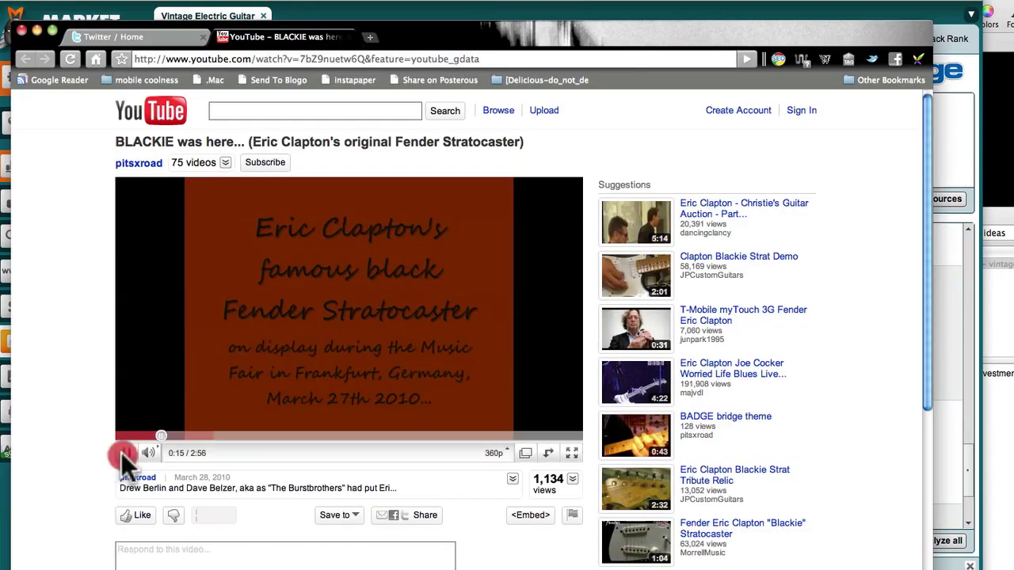
left_click(121, 453)
- Preview the Vintage guitar Wikipedia result, scroll through it, and close it
left_click(339, 11)
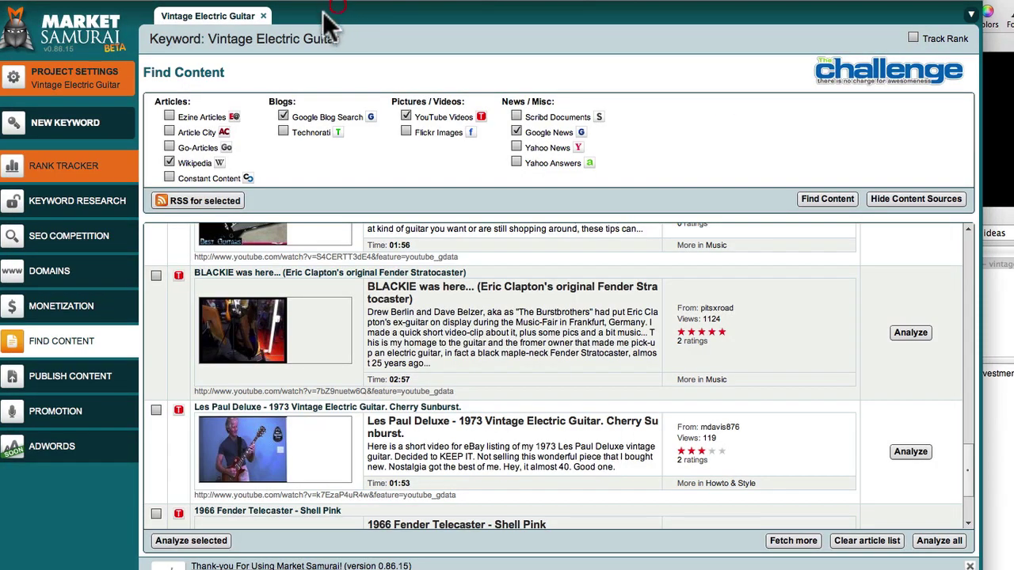
scroll(758, 350, "down", 6)
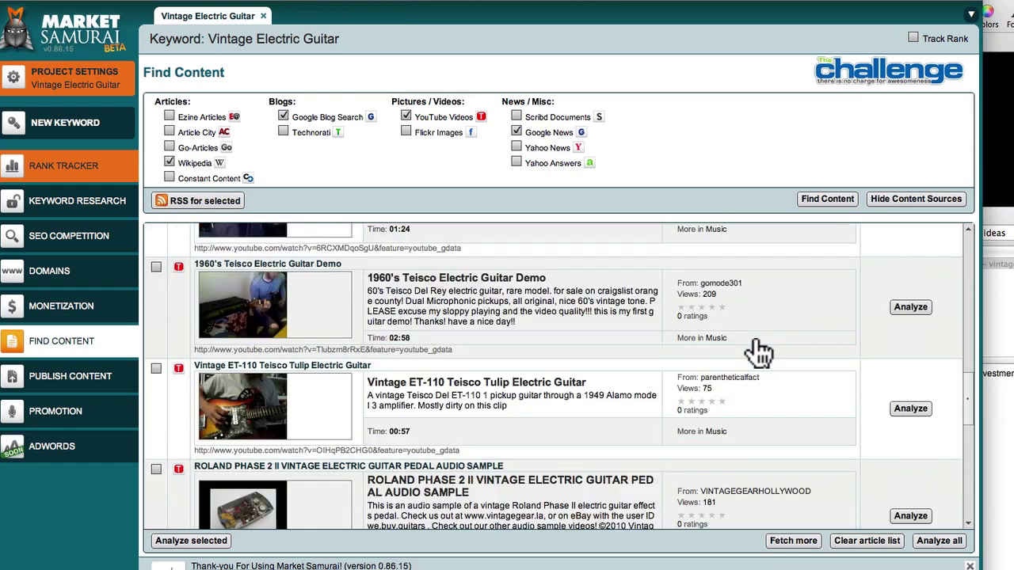
scroll(758, 351, "up", 5)
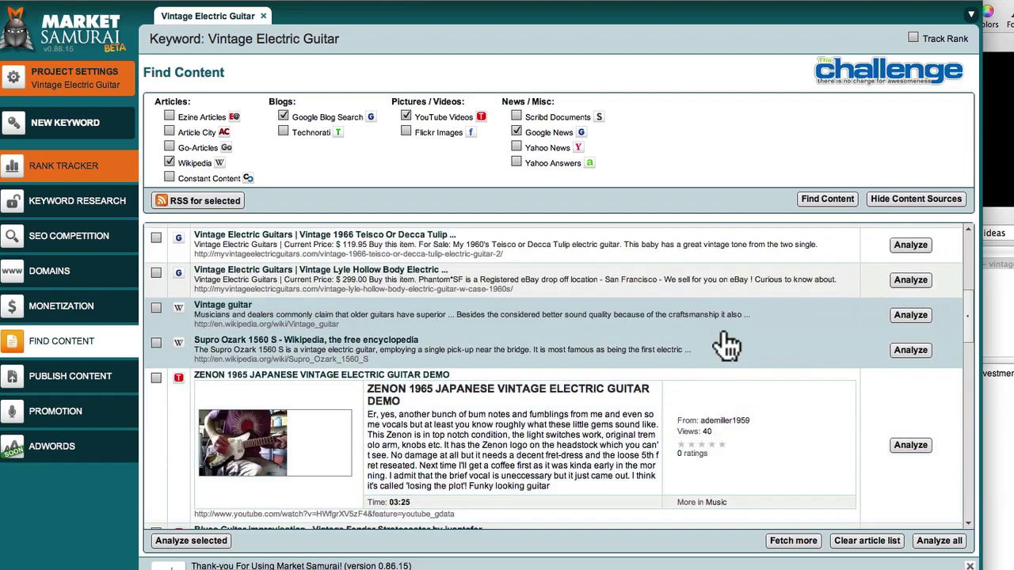
left_click(241, 307)
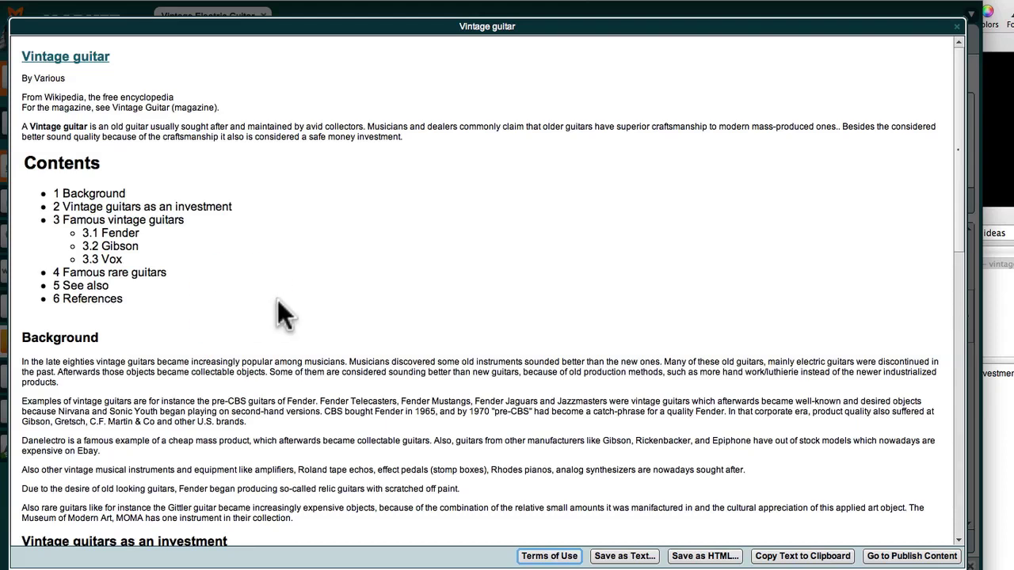
scroll(278, 158, "down", 3)
scroll(753, 182, "up", 3)
left_click(955, 27)
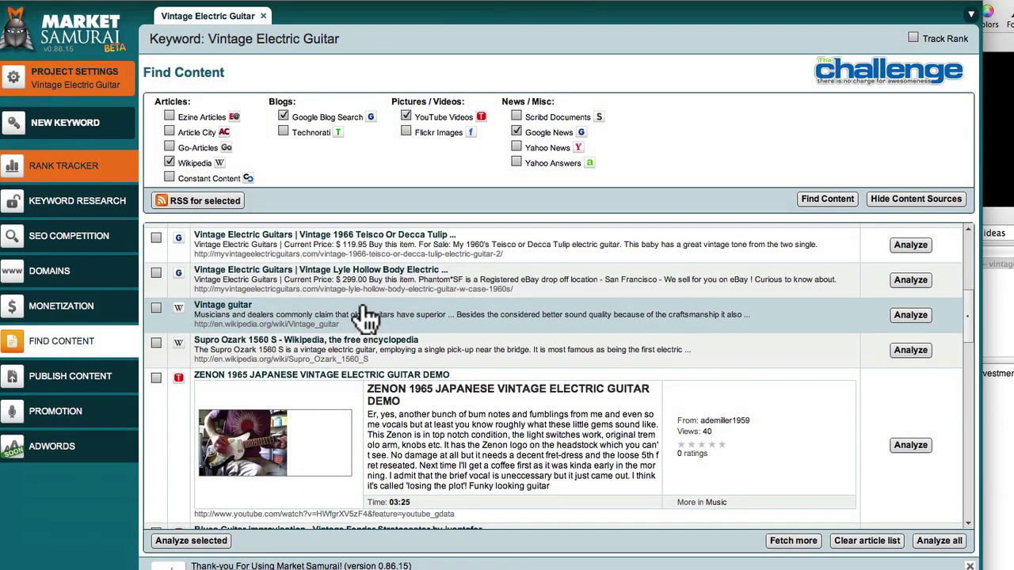
- Open the 'Intro and Buying Guide For a Vintage Acoustic Guitar' article from the results
scroll(338, 332, "up", 3)
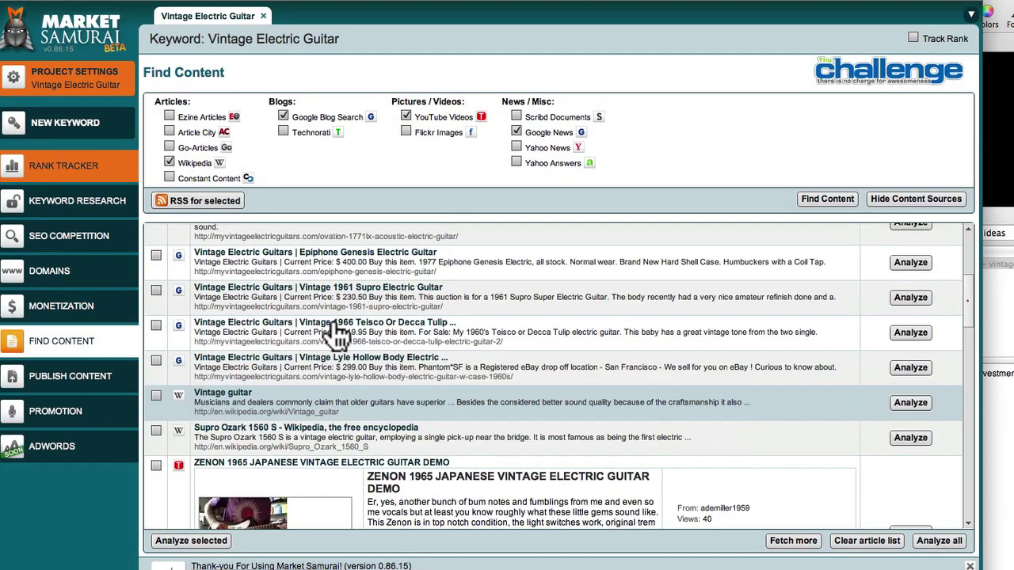
scroll(339, 333, "up", 4)
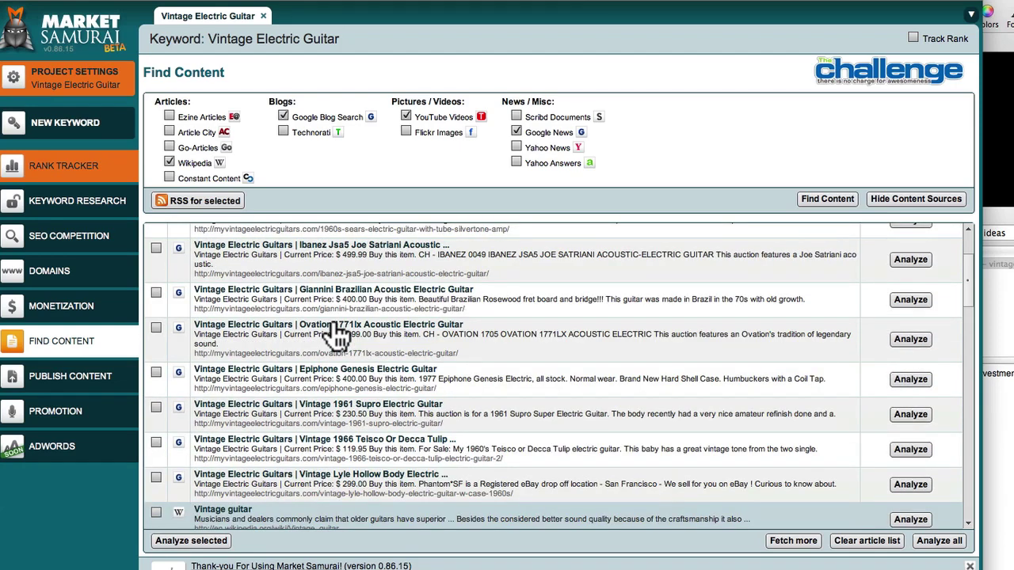
scroll(338, 332, "up", 3)
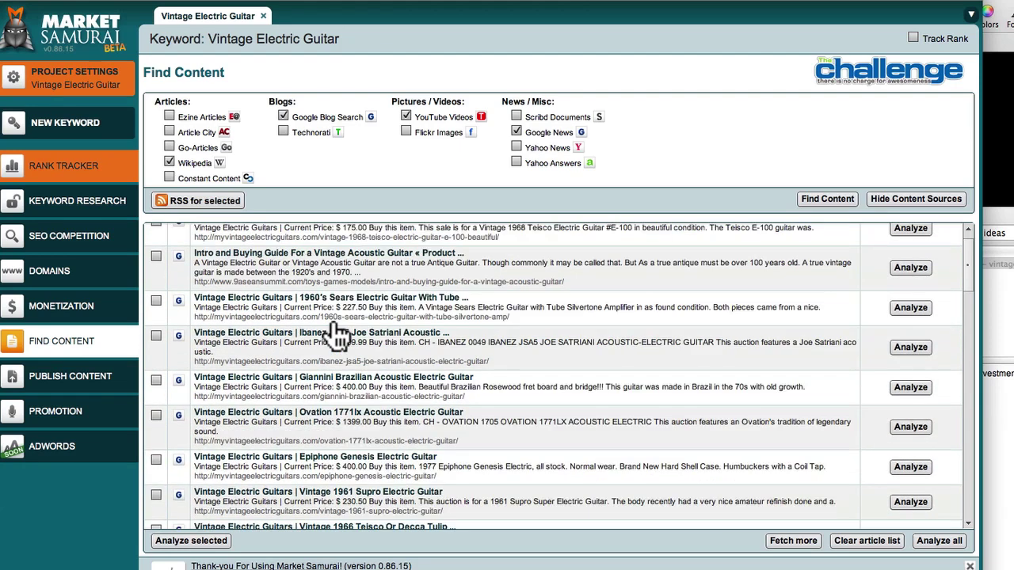
left_click(302, 255)
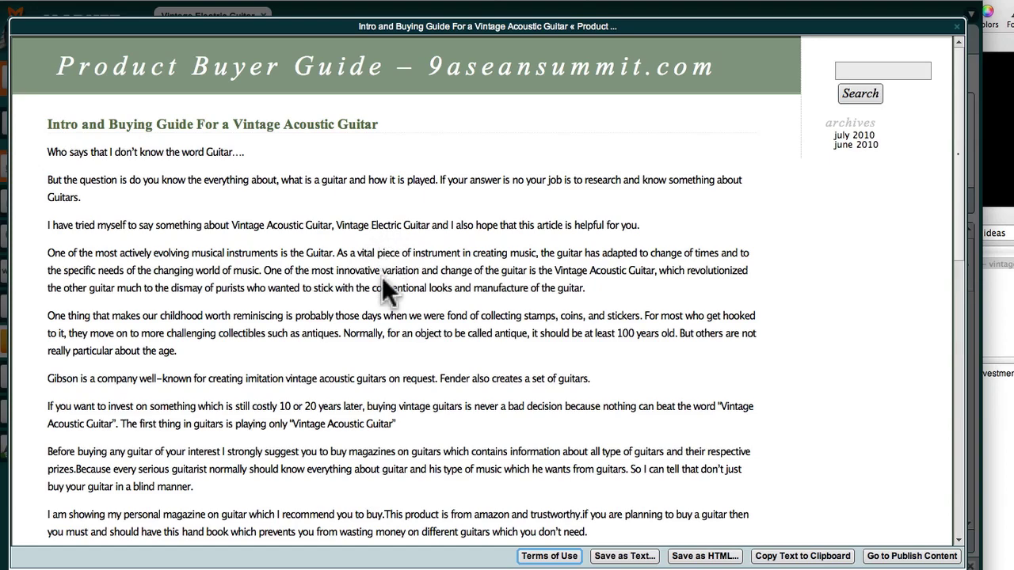
- Select the 'A Vintage Electric Guitar or Vintage Acoustic Guitar…' paragraph and bring up its Copy menu
scroll(382, 294, "down", 5)
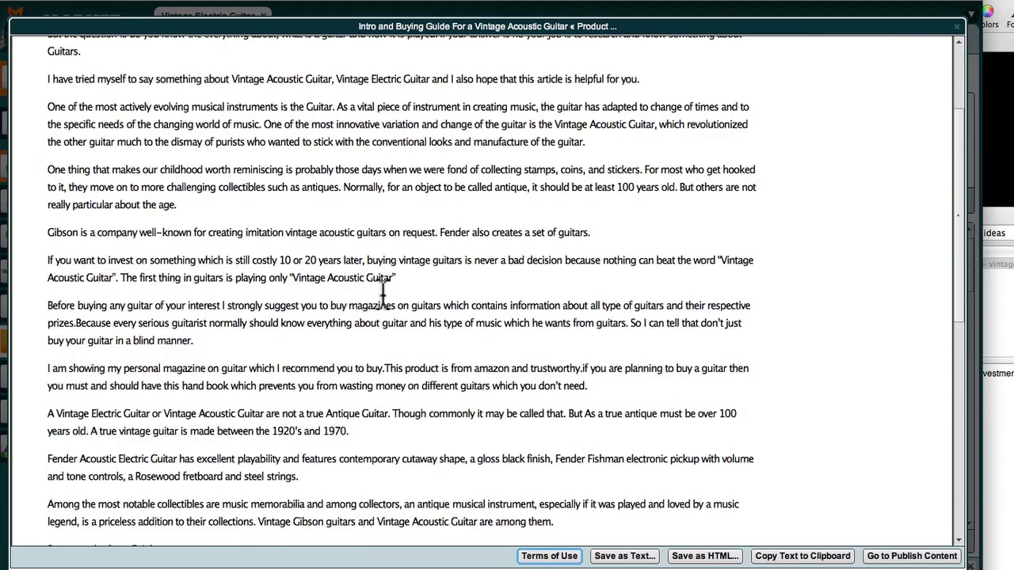
scroll(382, 295, "down", 1)
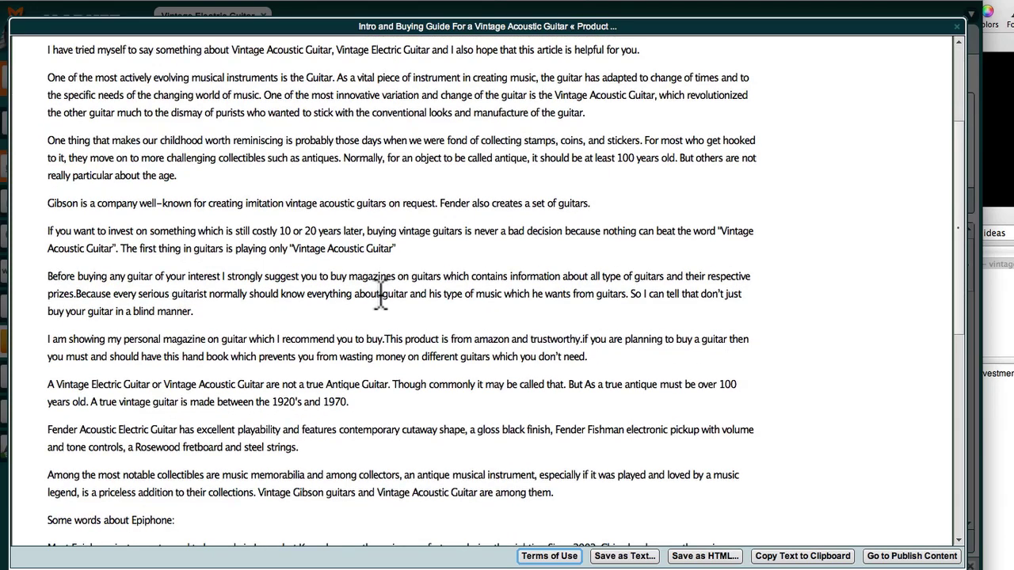
left_click(45, 386)
left_click_drag(44, 383, 366, 408)
key("super+c")
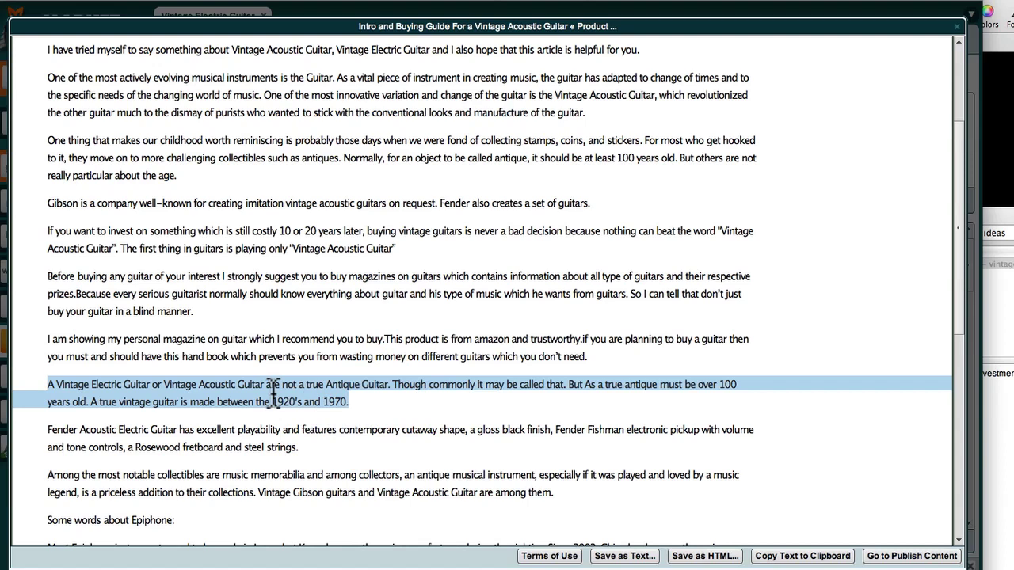
right_click(272, 386)
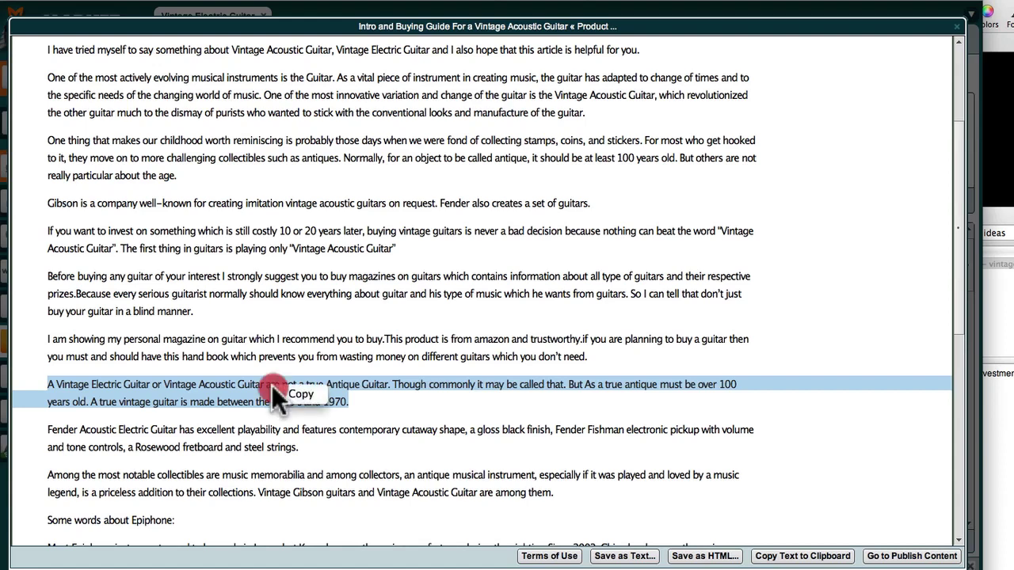
right_click(279, 389)
- Copy the antique-guitar paragraph and paste it into the vintage electric guitar ideas note
left_click(297, 396)
key("super+Tab")
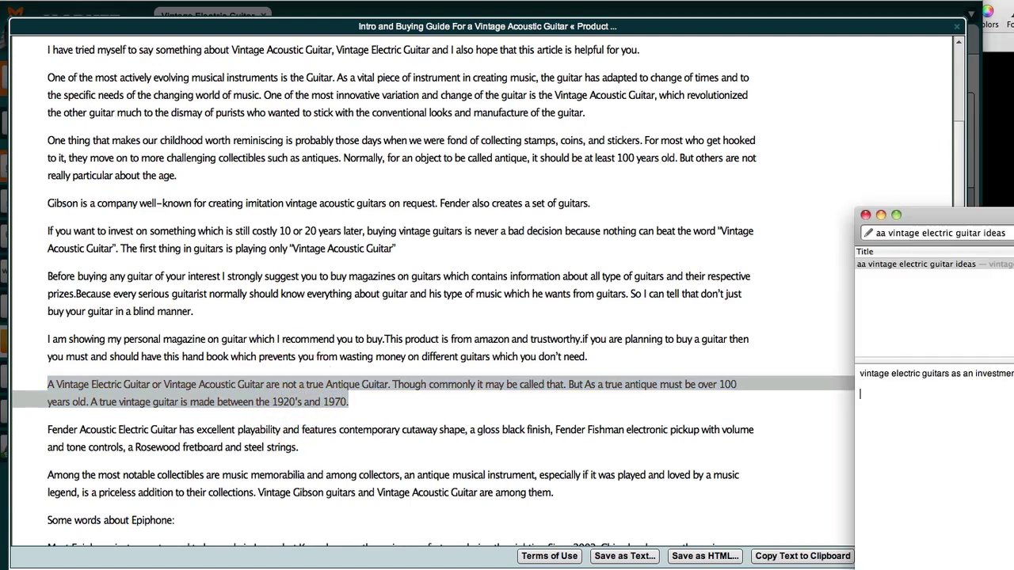
key("super+v")
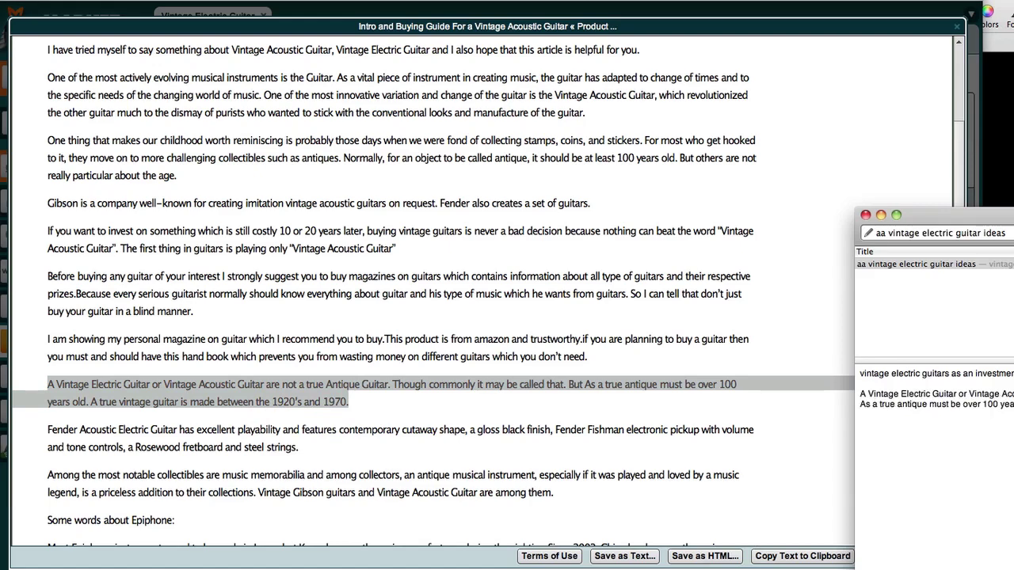
scroll(500, 369, "down", 10)
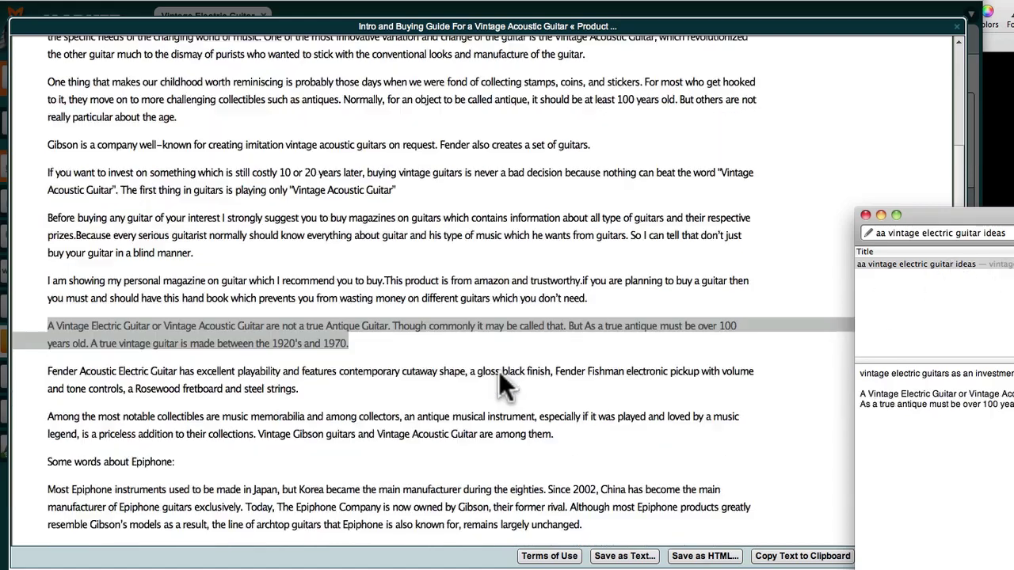
scroll(497, 372, "up", 2)
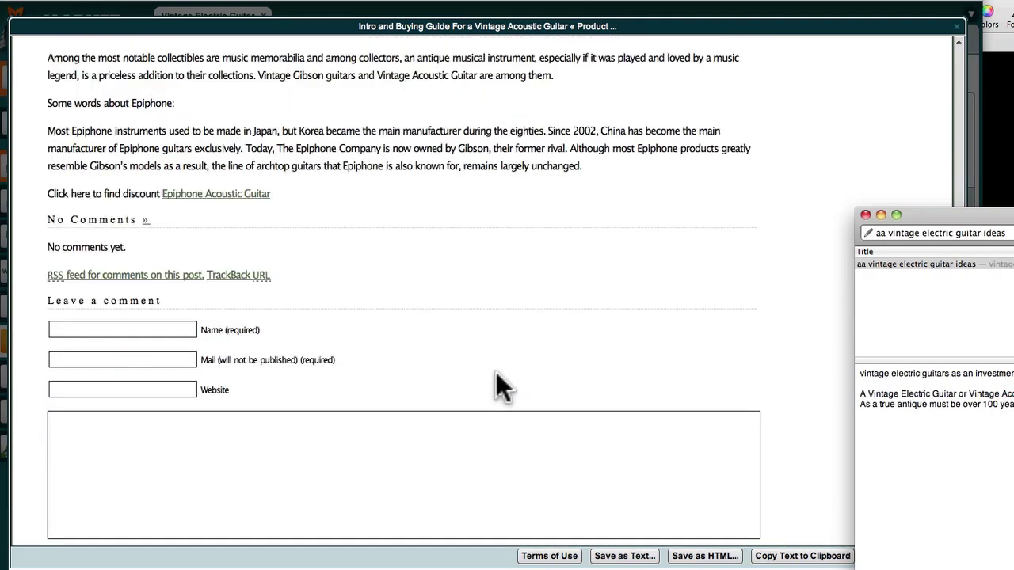
scroll(496, 372, "up", 10)
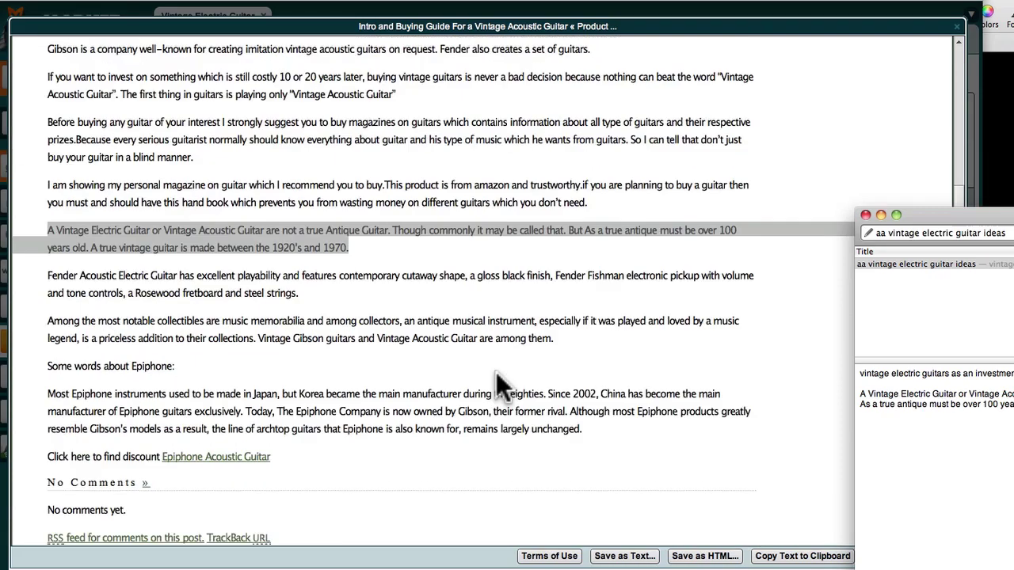
scroll(496, 373, "up", 5)
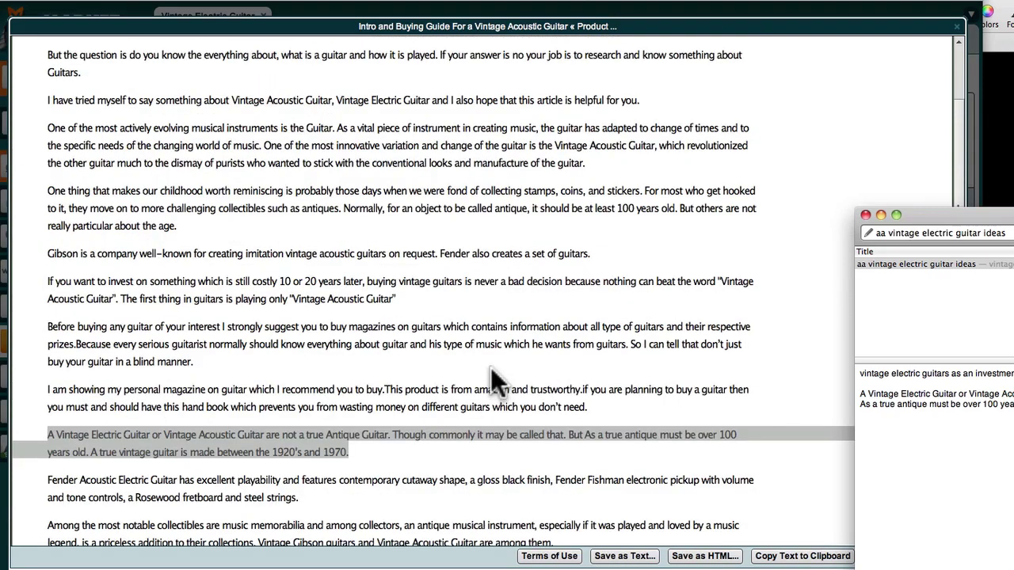
- Close the article preview, reposition the notes window, and show the Twitter / Home page
left_click(958, 28)
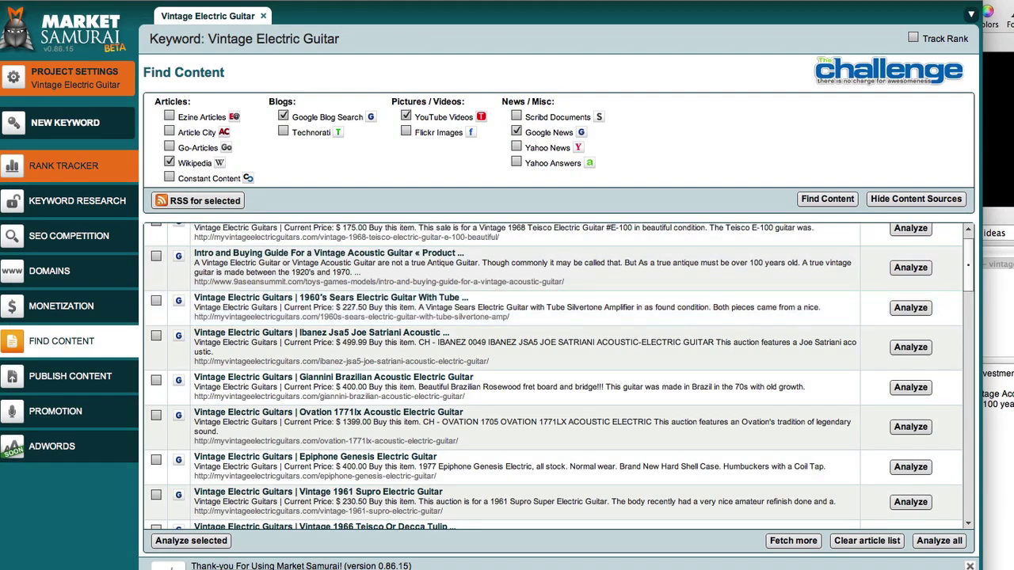
mouse_move(999, 216)
left_mouse_down()
mouse_move(879, 119)
mouse_move(717, 115)
mouse_move(987, 190)
mouse_move(1013, 227)
left_mouse_up()
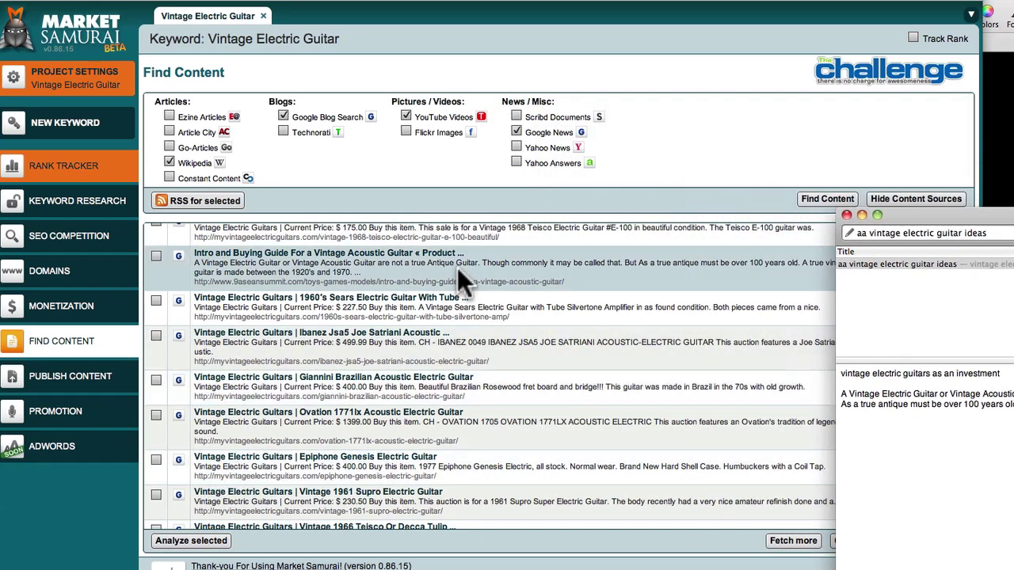
key("super+Tab")
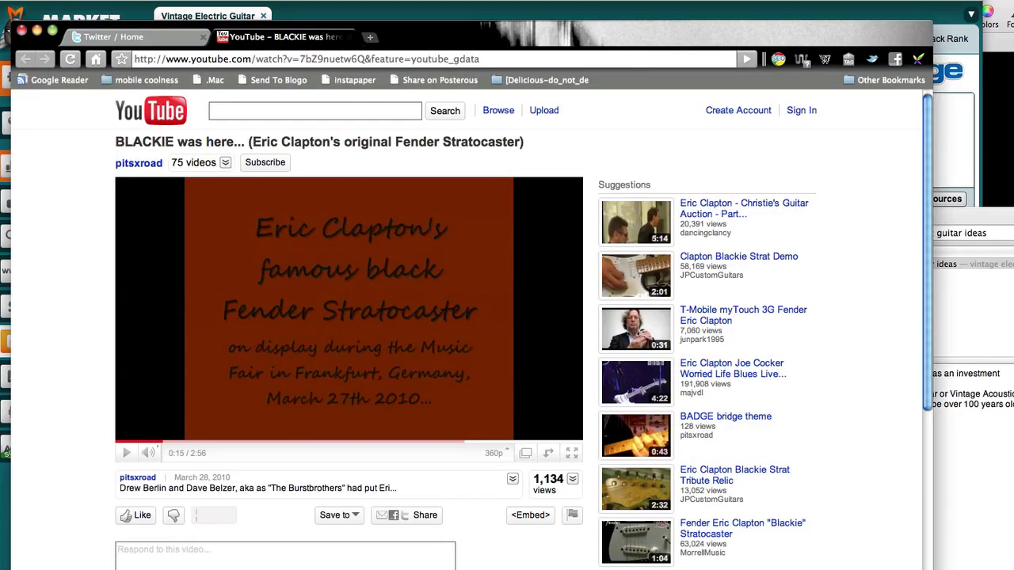
left_click(146, 38)
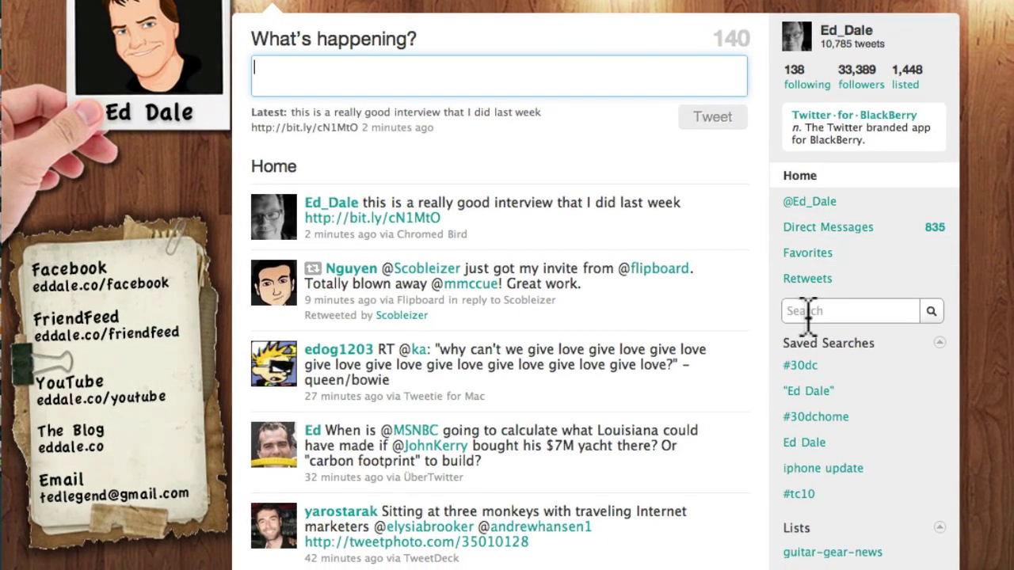
- Enter "Vintage Electric Guitar" in quotes in Twitter search, correcting the misspelled Guitar
left_click(808, 311)
type("\"Vintage Electric Guiatr")
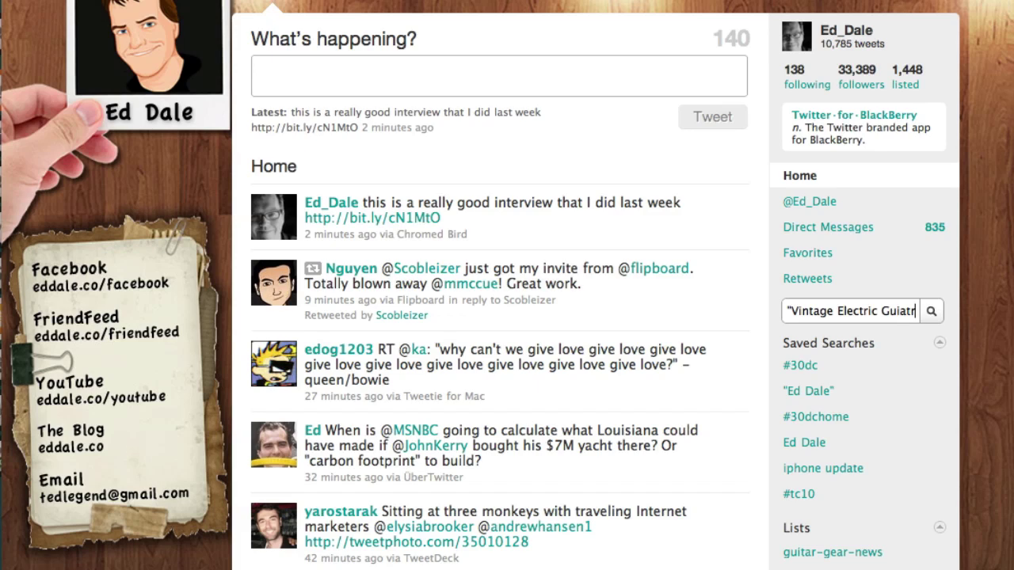
type("\"")
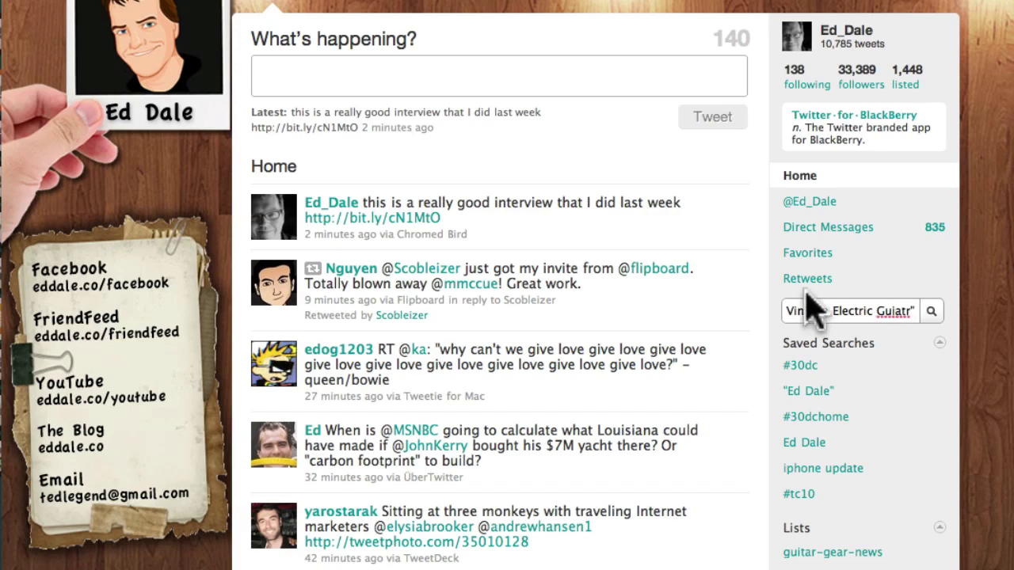
right_click(893, 313)
left_click(907, 319)
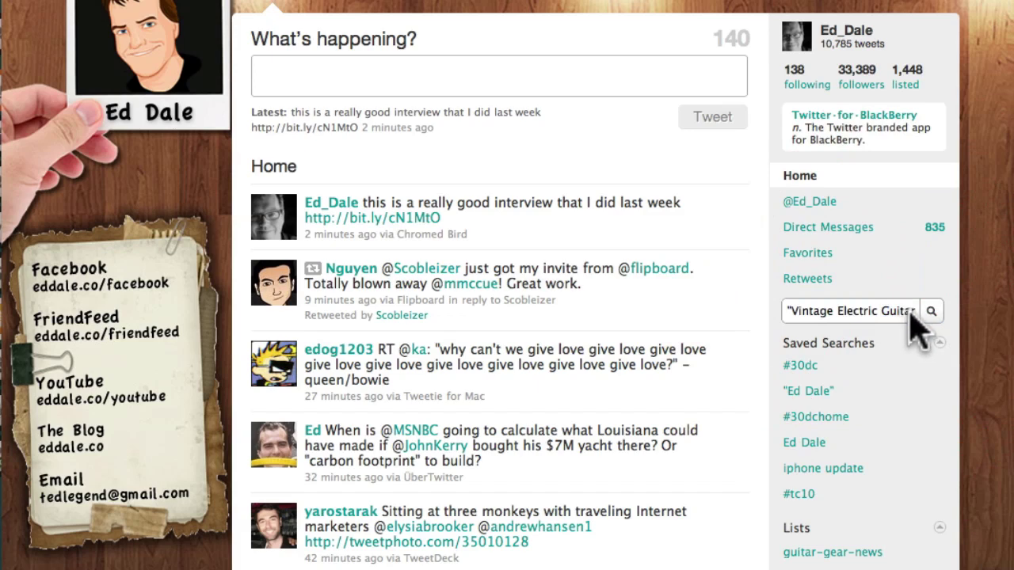
left_click(920, 311)
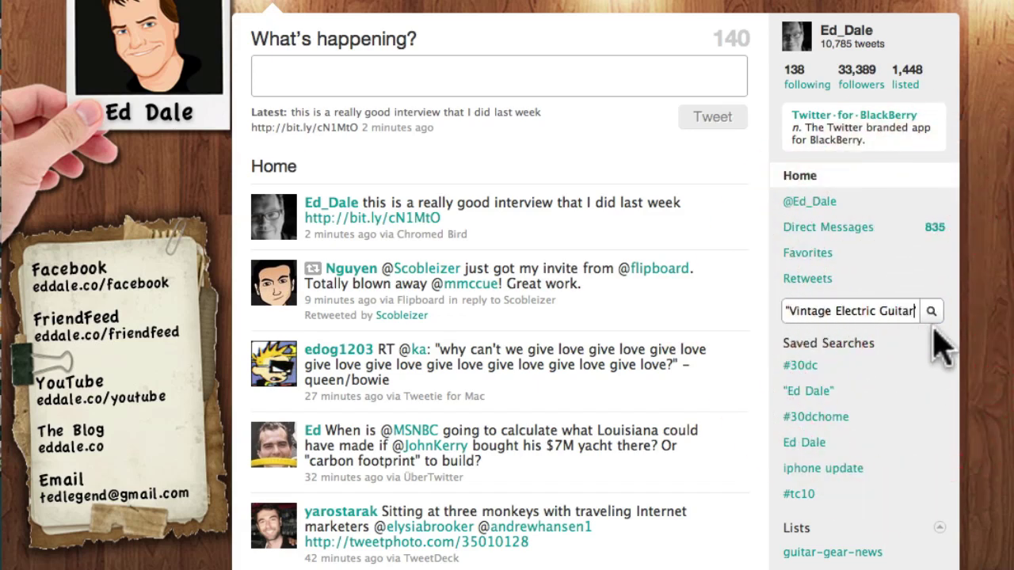
- Run the "Vintage Electric Guitar" tweet search and browse the mostly eBay and store listings
left_click(932, 312)
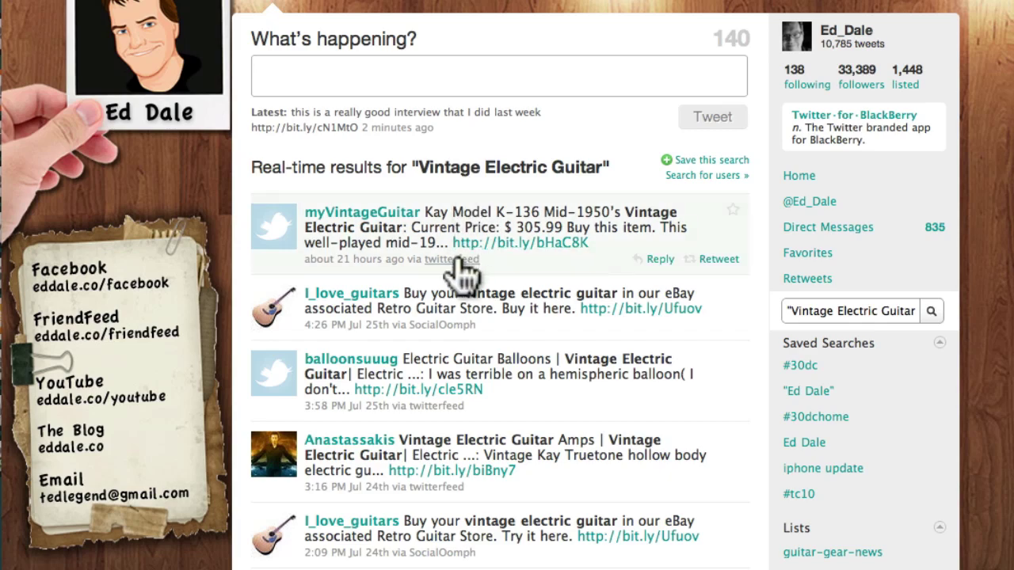
scroll(444, 289, "down", 2)
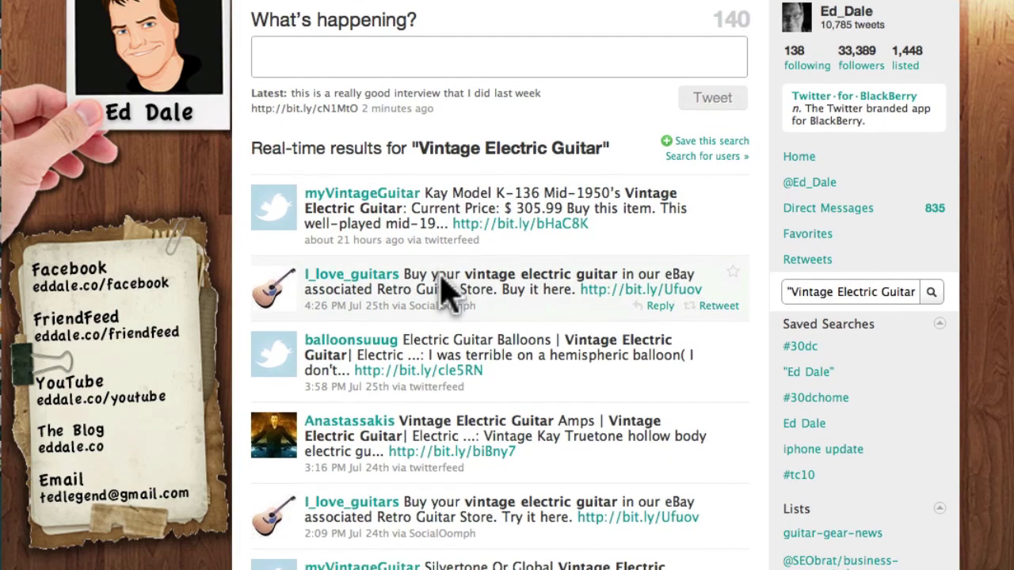
scroll(447, 293, "down", 8)
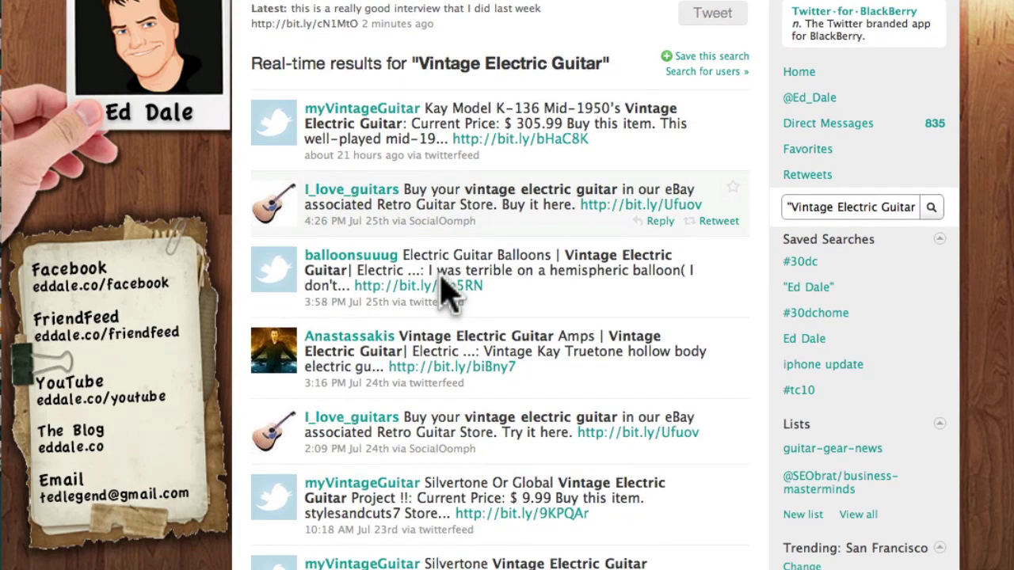
scroll(444, 293, "down", 8)
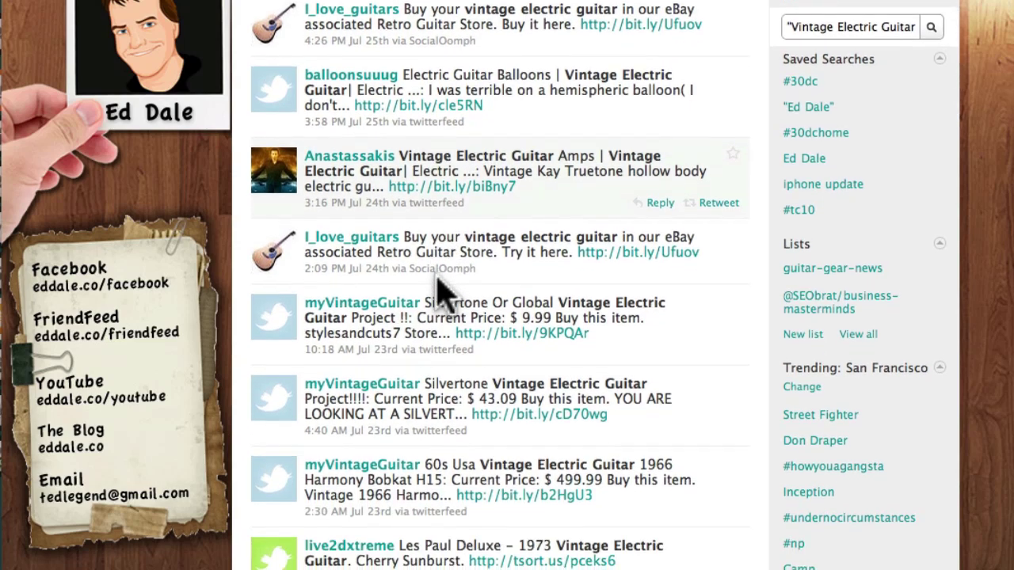
scroll(436, 287, "down", 6)
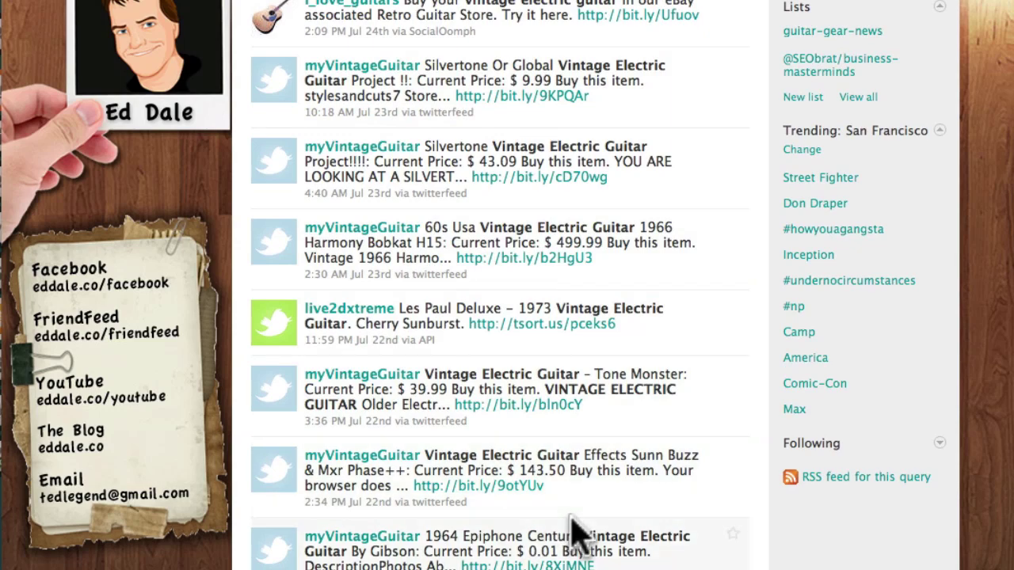
scroll(573, 527, "up", 15)
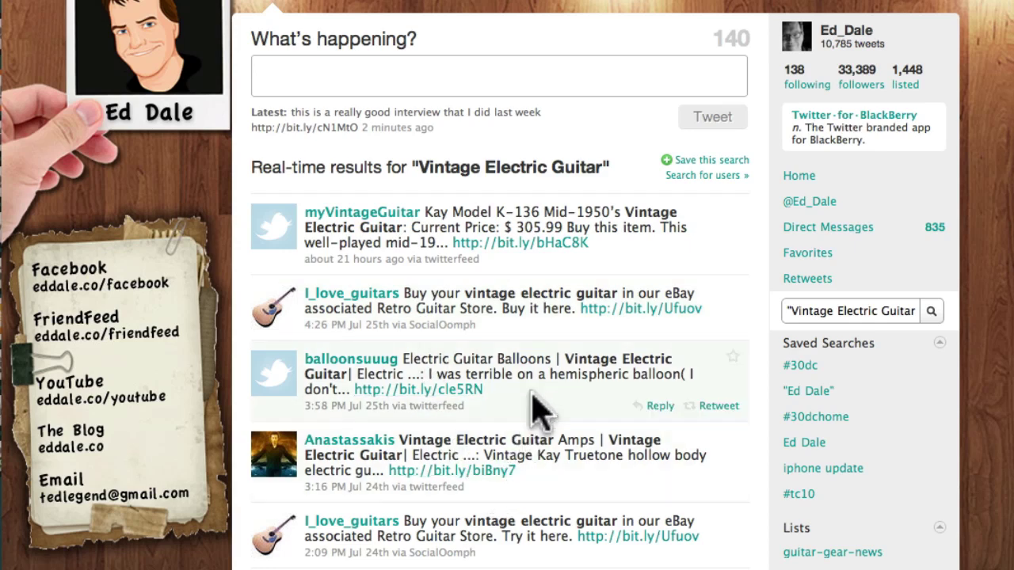
- Switch to user results for "Vintage Electric Guitar" and browse accounts like gibsonguitar and guitarcenter
left_click(689, 175)
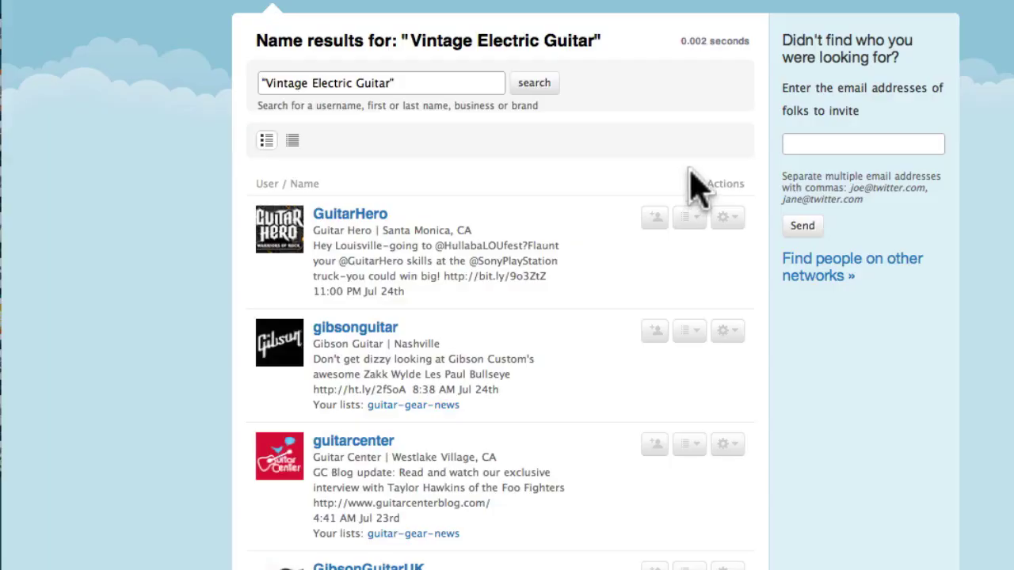
scroll(589, 205, "down", 2)
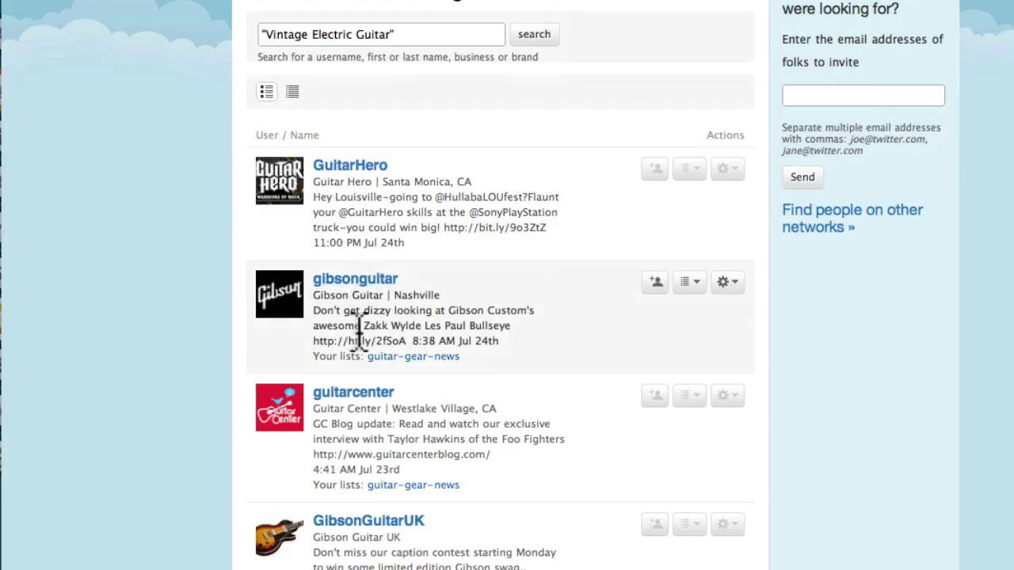
scroll(368, 293, "down", 3)
scroll(368, 297, "down", 4)
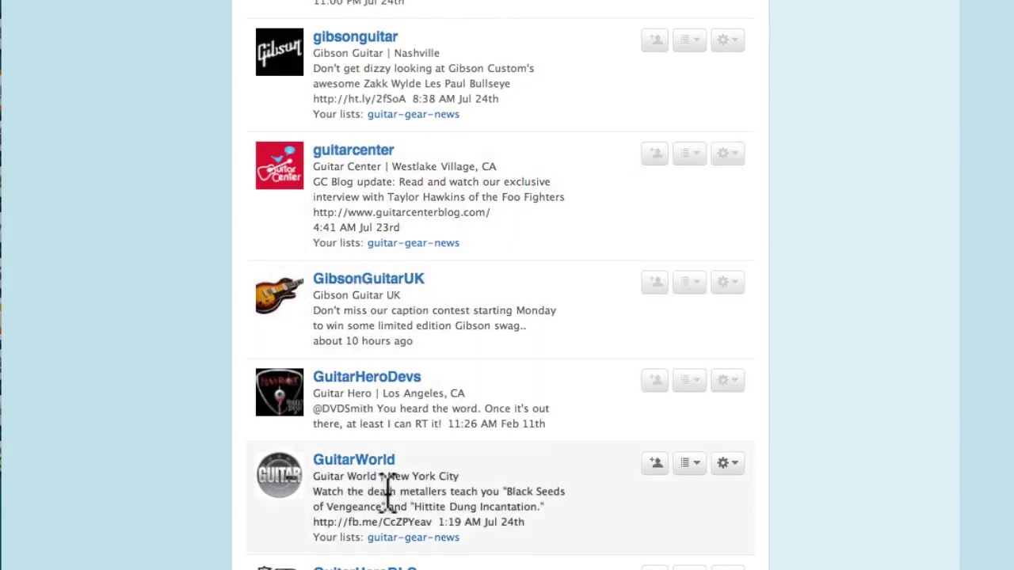
scroll(384, 499, "down", 5)
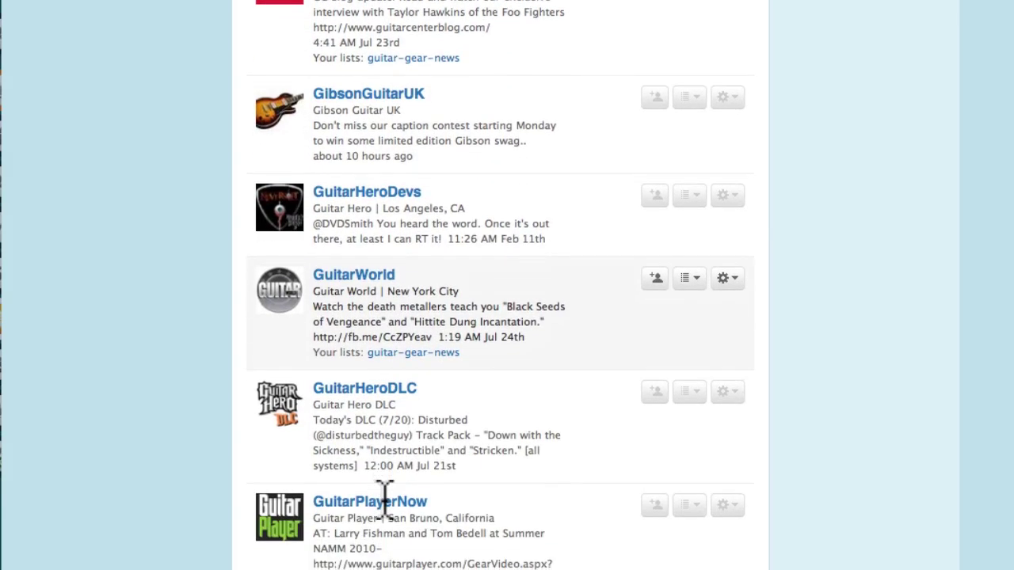
scroll(384, 498, "up", 12)
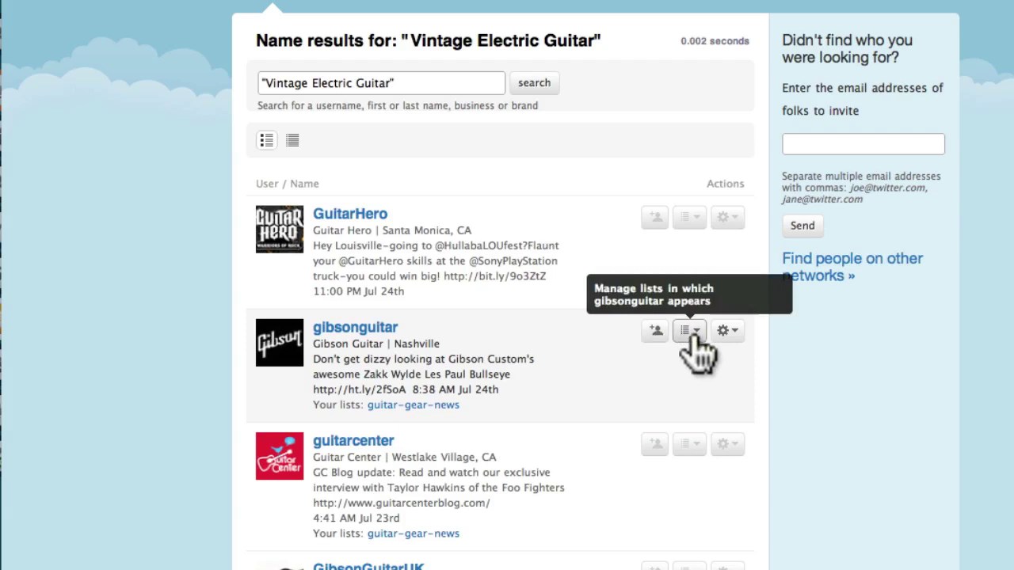
- Create public list 'Vintage Electric Guitar', described 'My Vintage Electric Guitar tweeps', containing gibsonguitar
left_click(689, 331)
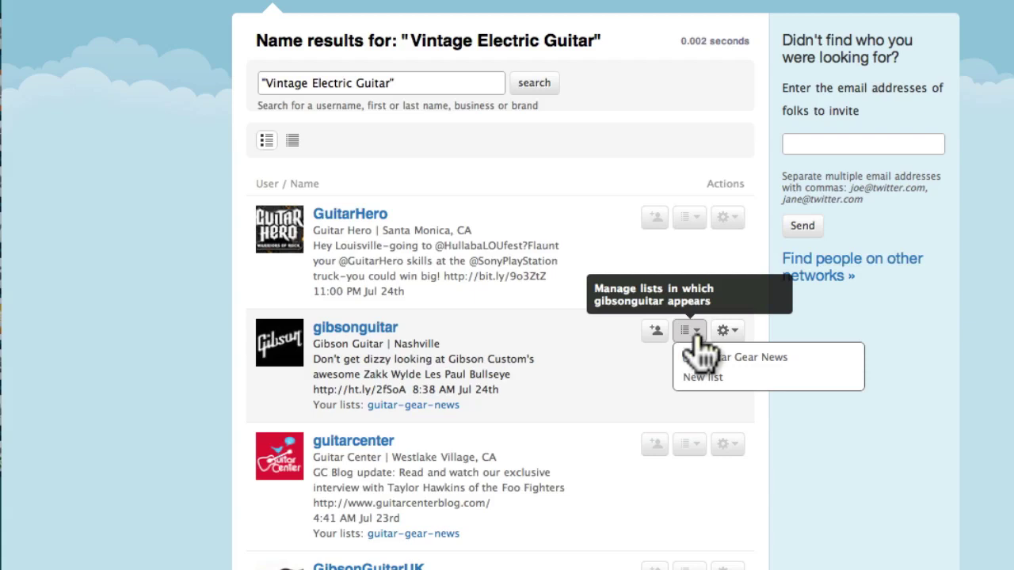
left_click(709, 380)
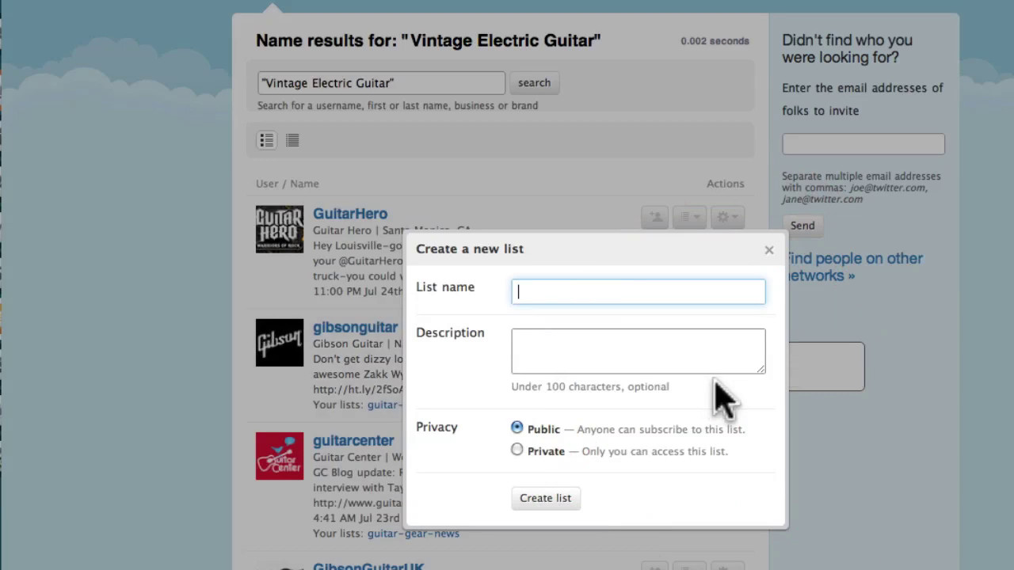
type("Vintage Electric Guitar")
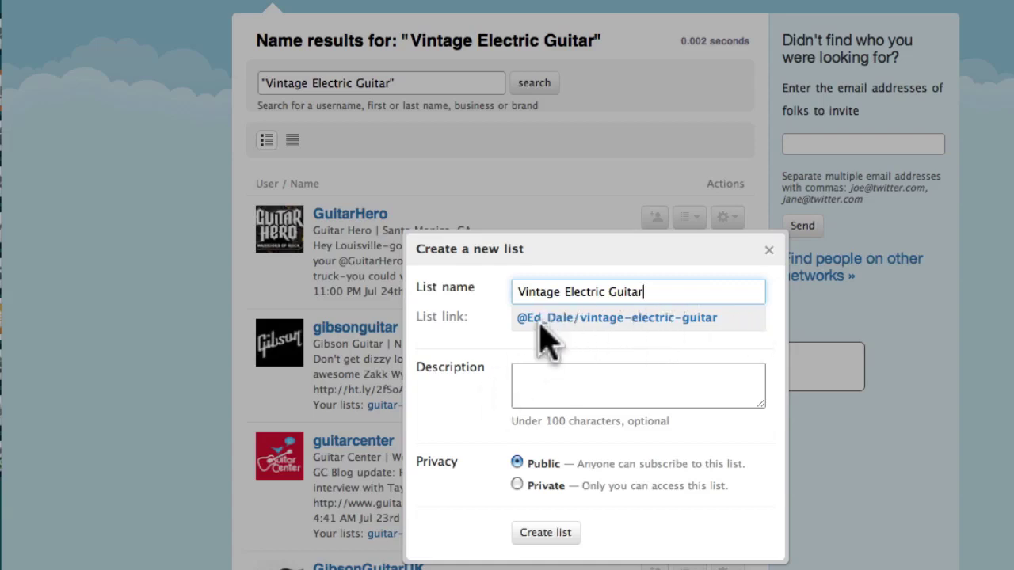
left_click(609, 388)
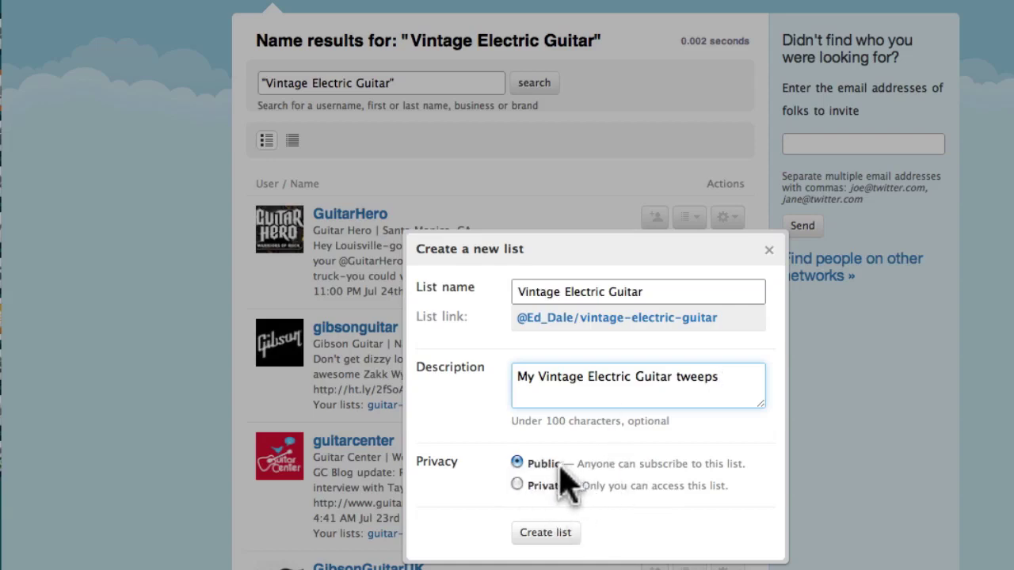
left_click(566, 533)
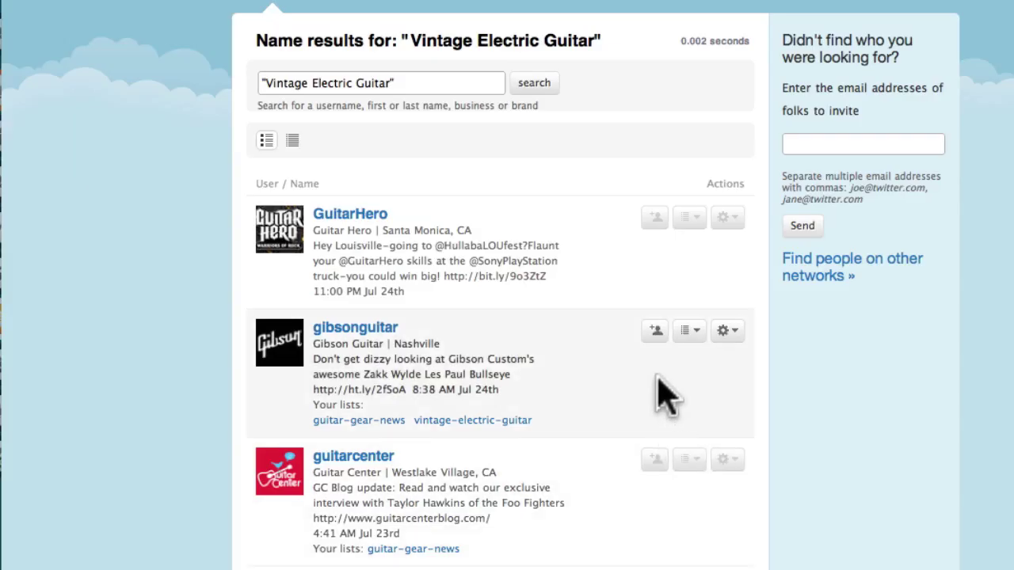
- Check gibsonguitar's list memberships, then scroll through the guitar account results
left_click(689, 331)
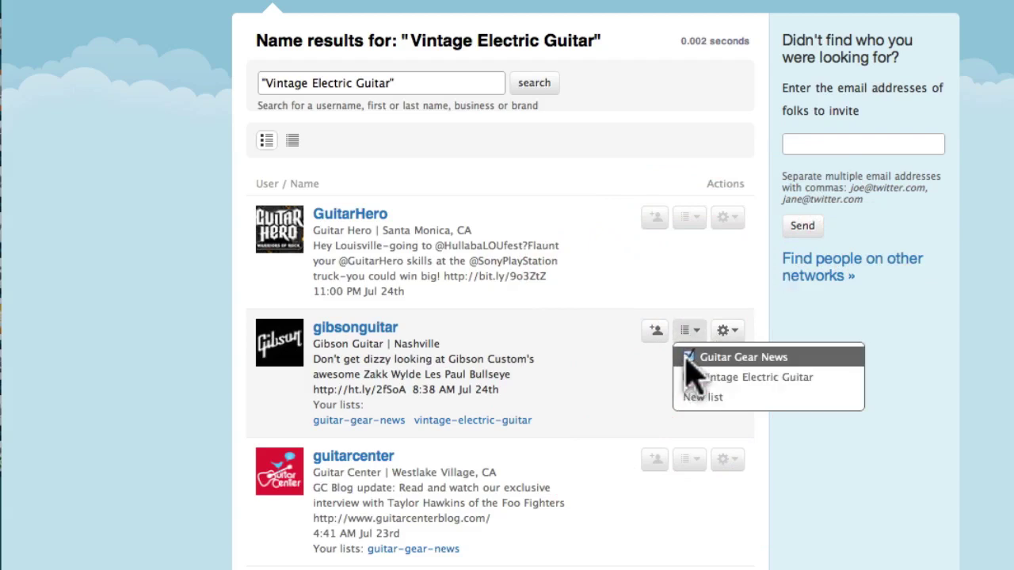
left_click(593, 392)
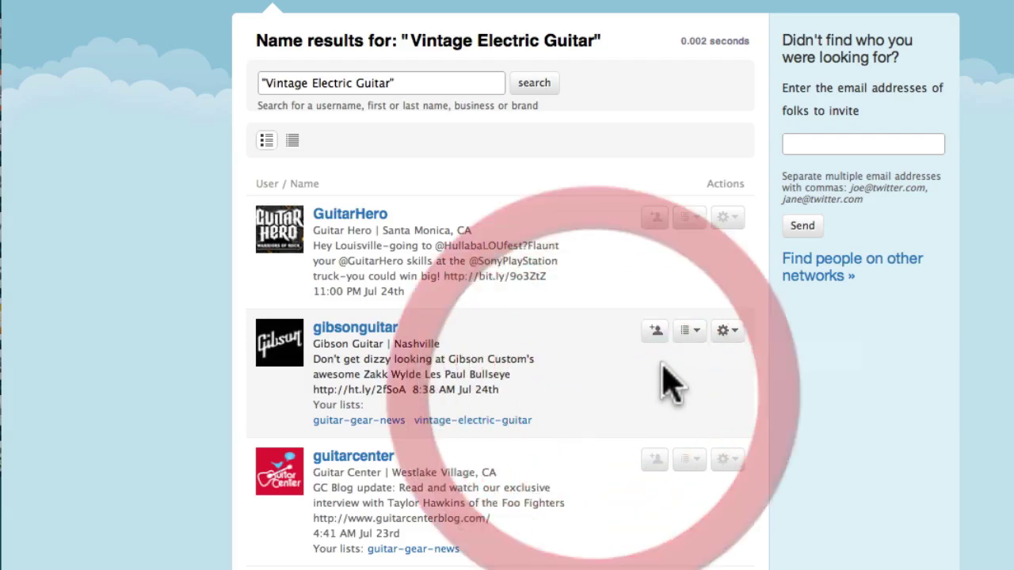
scroll(645, 387, "down", 5)
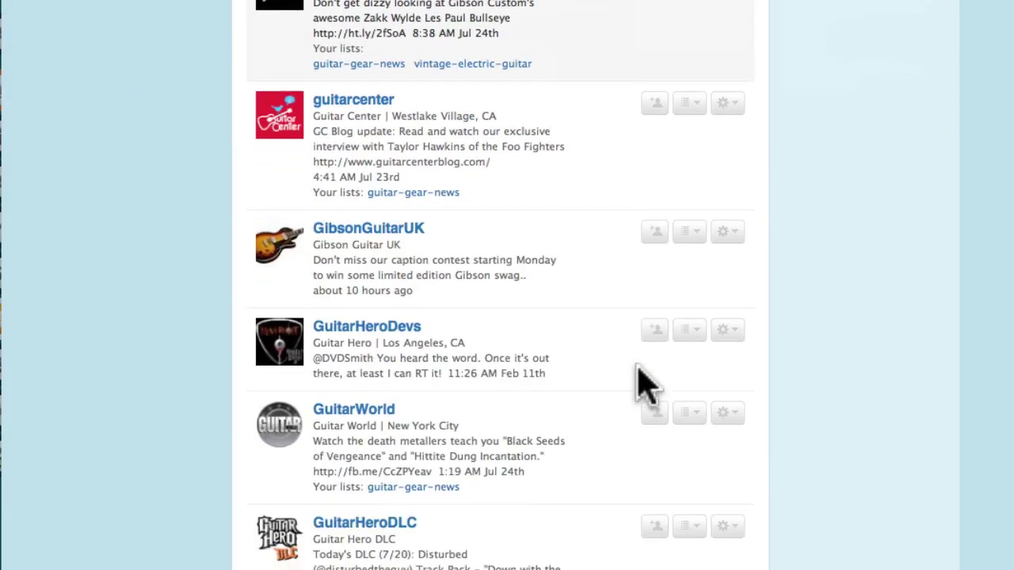
scroll(646, 387, "down", 7)
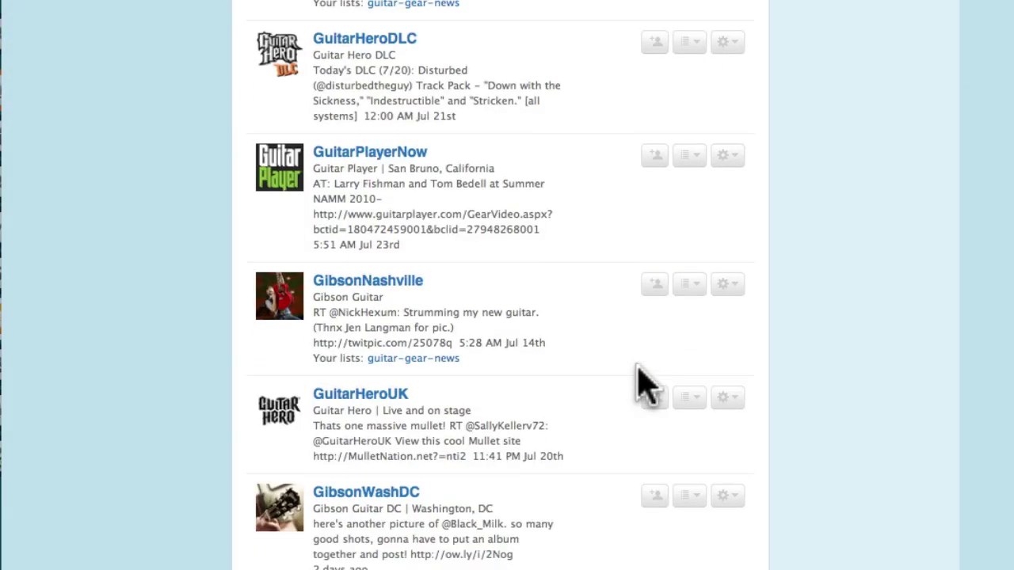
scroll(645, 386, "down", 2)
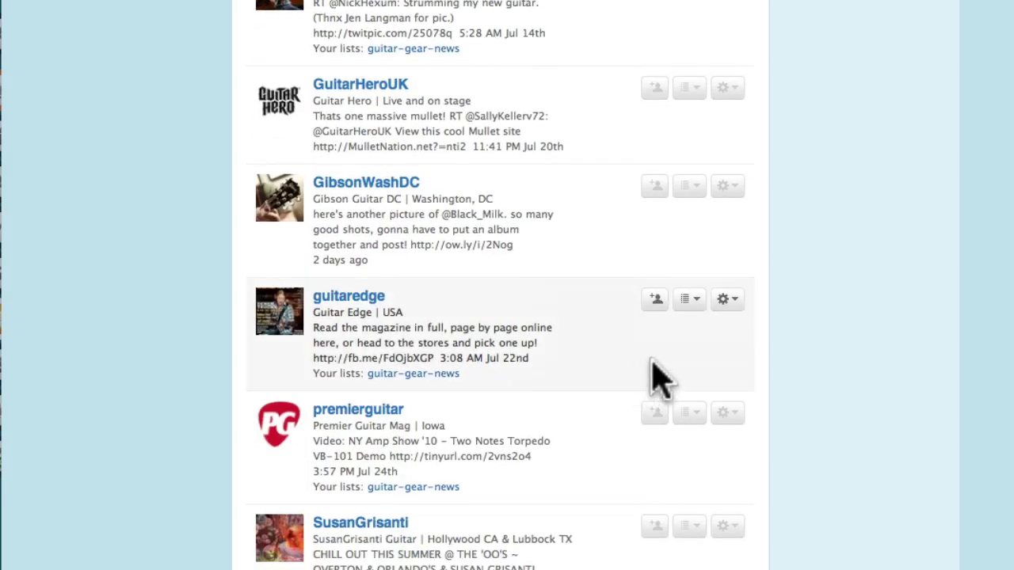
scroll(730, 302, "up", 1)
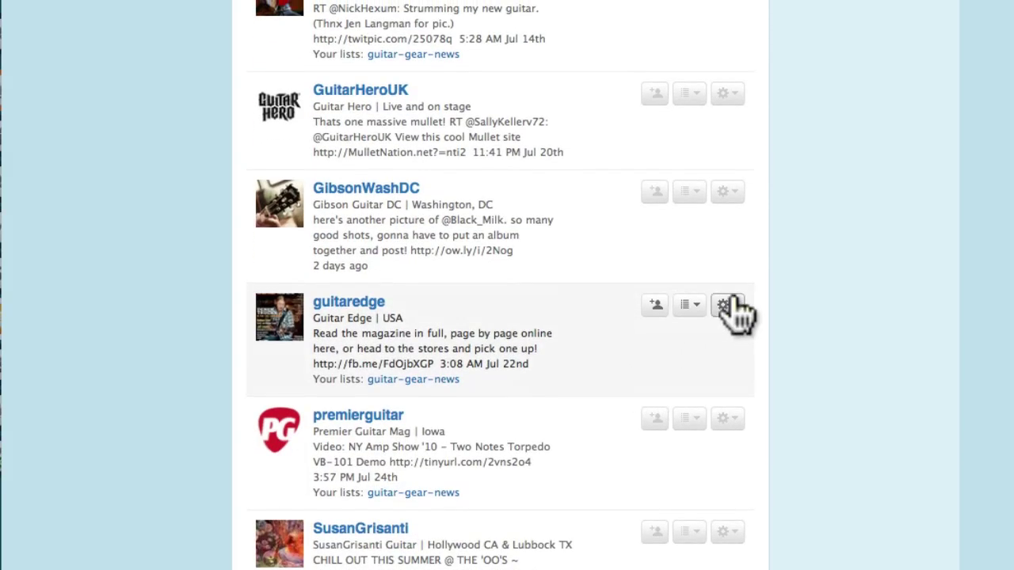
- Add guitaredge to the Vintage Electric Guitar list
left_click(697, 307)
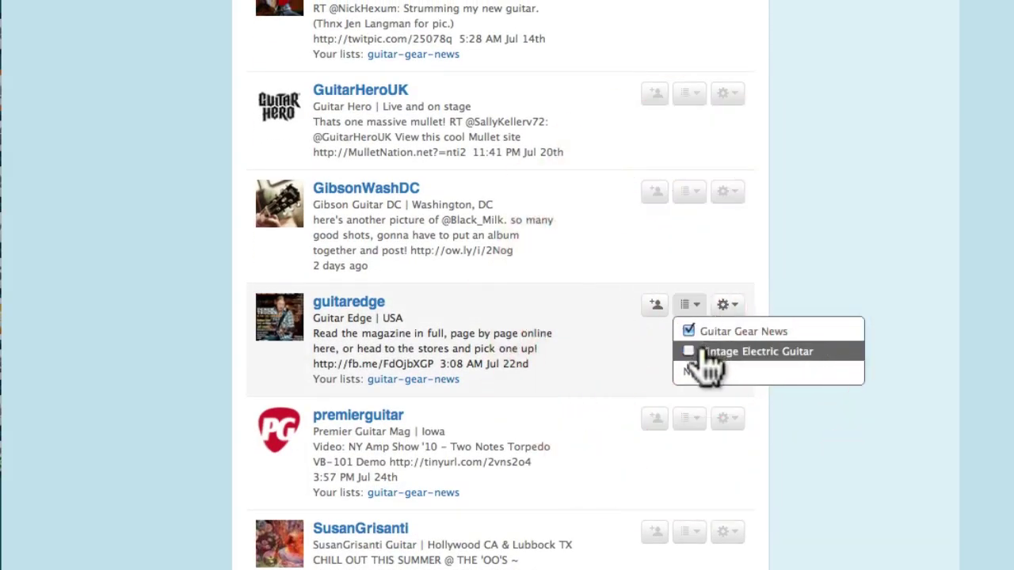
left_click(702, 353)
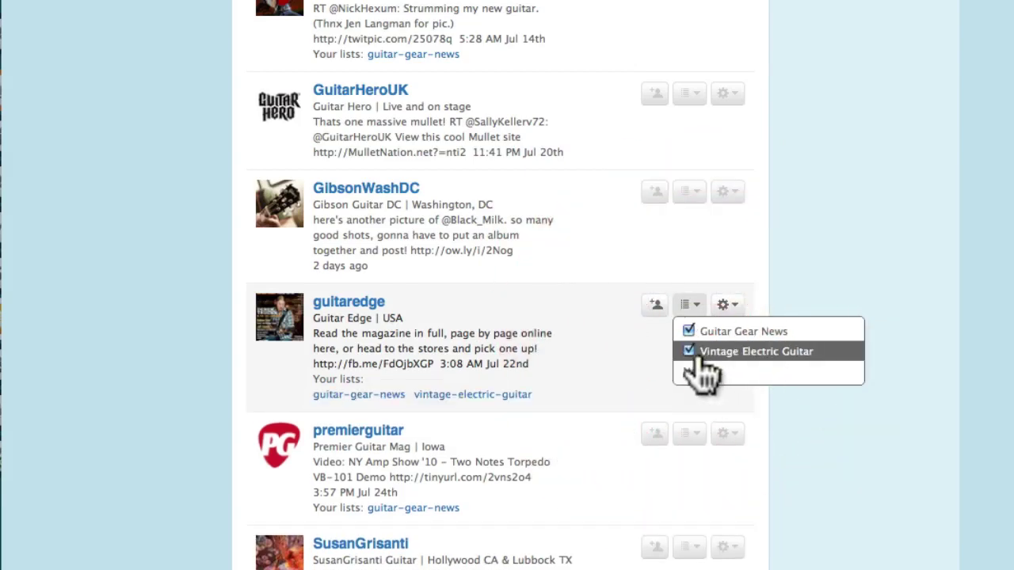
scroll(606, 373, "down", 6)
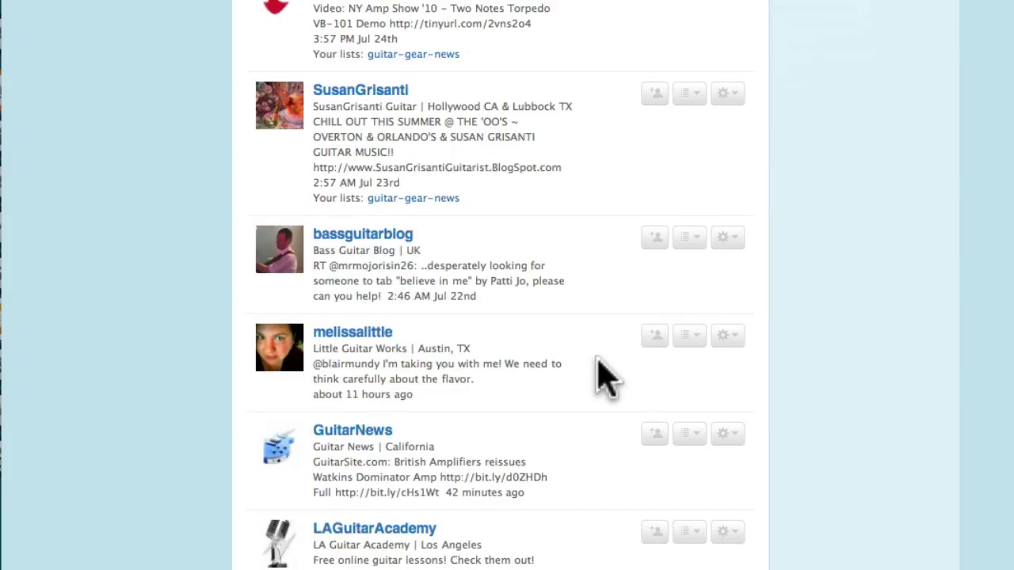
scroll(607, 373, "down", 4)
- Load the next page of guitar account results and browse it
left_click(722, 476)
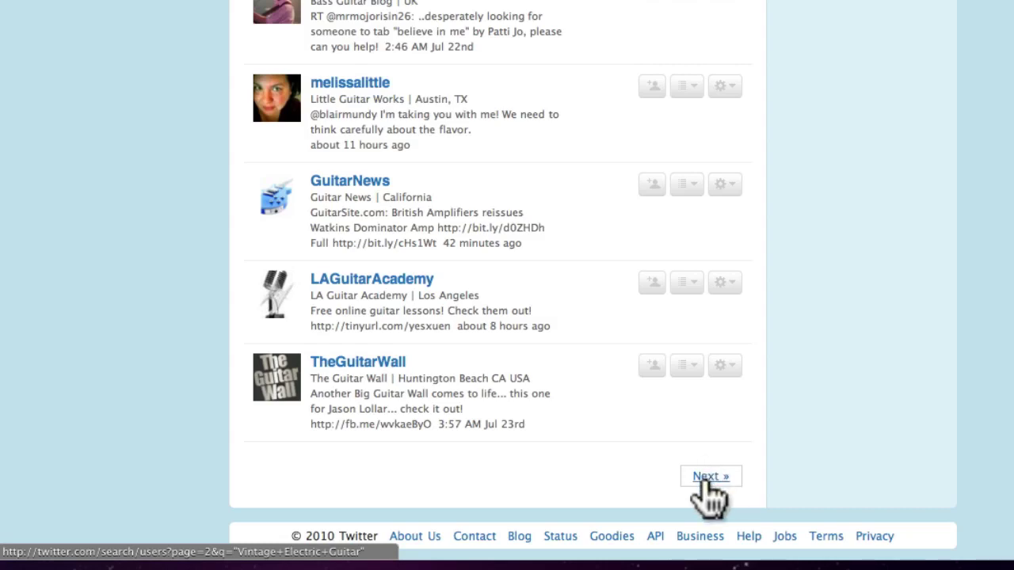
left_click(706, 478)
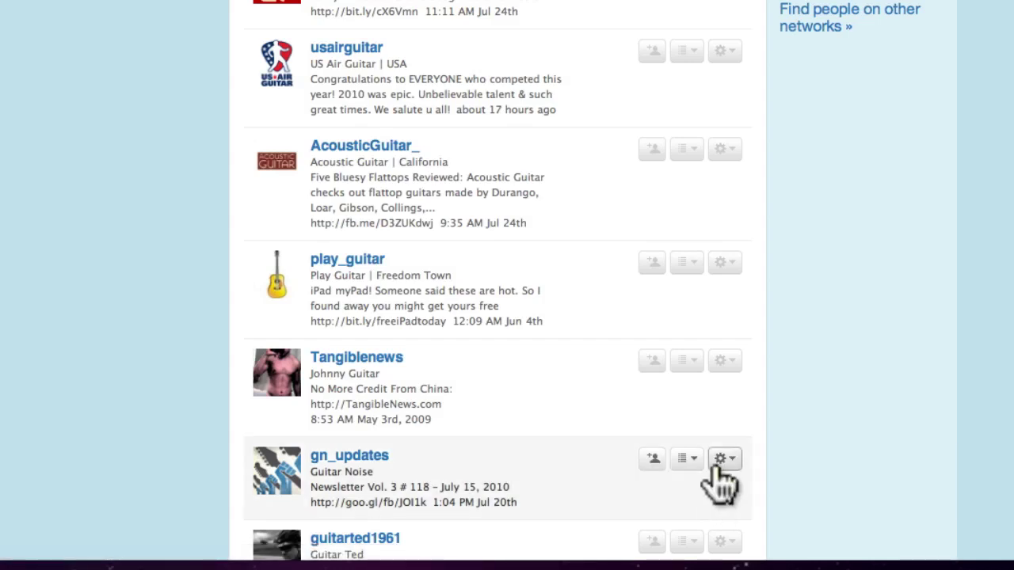
scroll(558, 377, "down", 3)
scroll(558, 376, "down", 7)
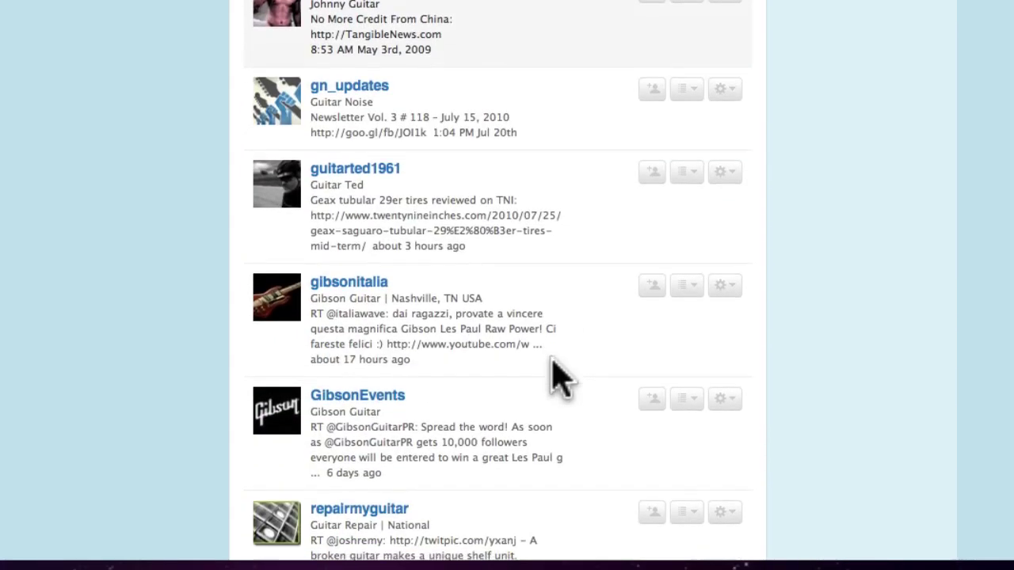
scroll(559, 377, "down", 6)
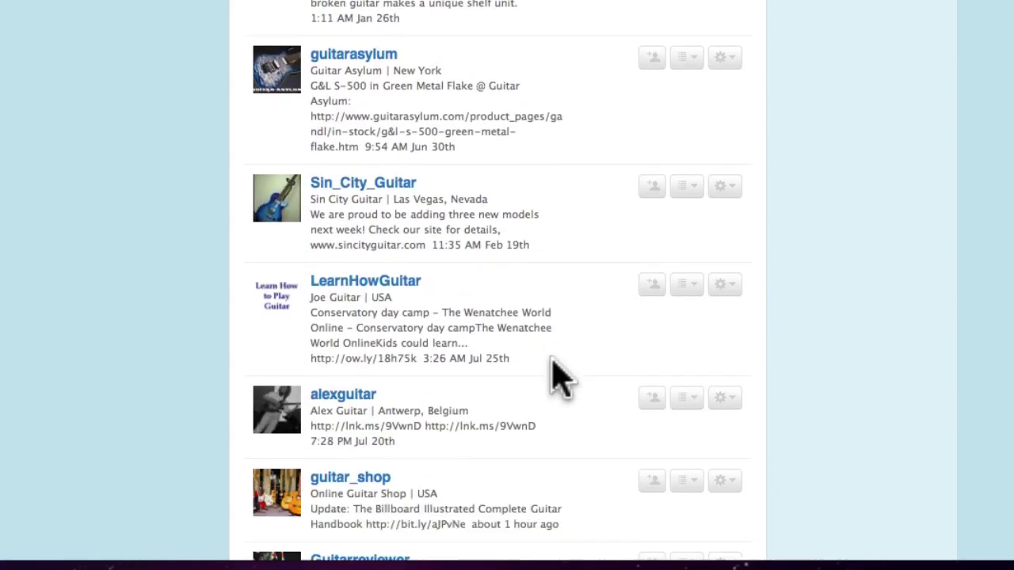
scroll(558, 377, "down", 3)
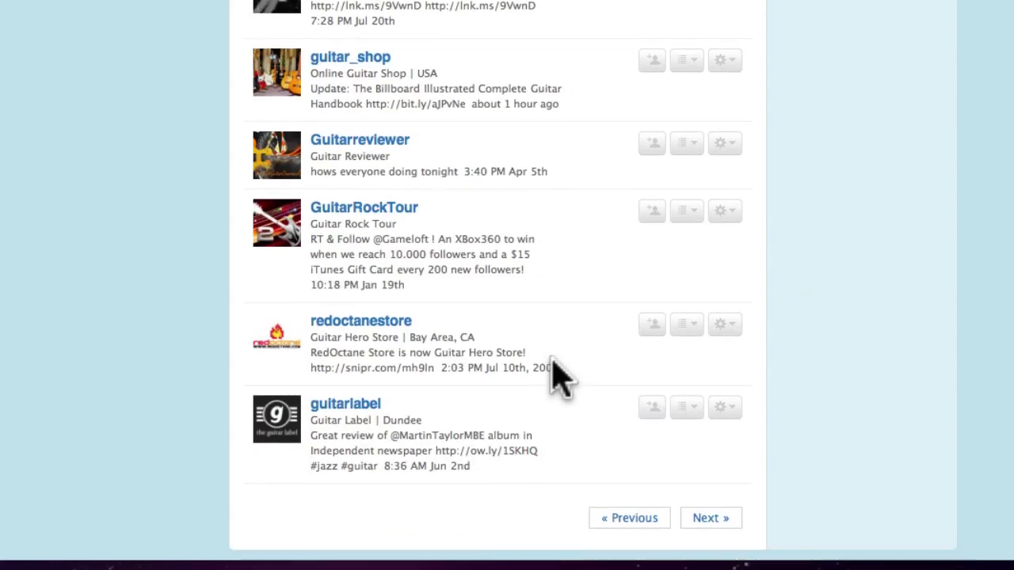
scroll(559, 376, "down", 1)
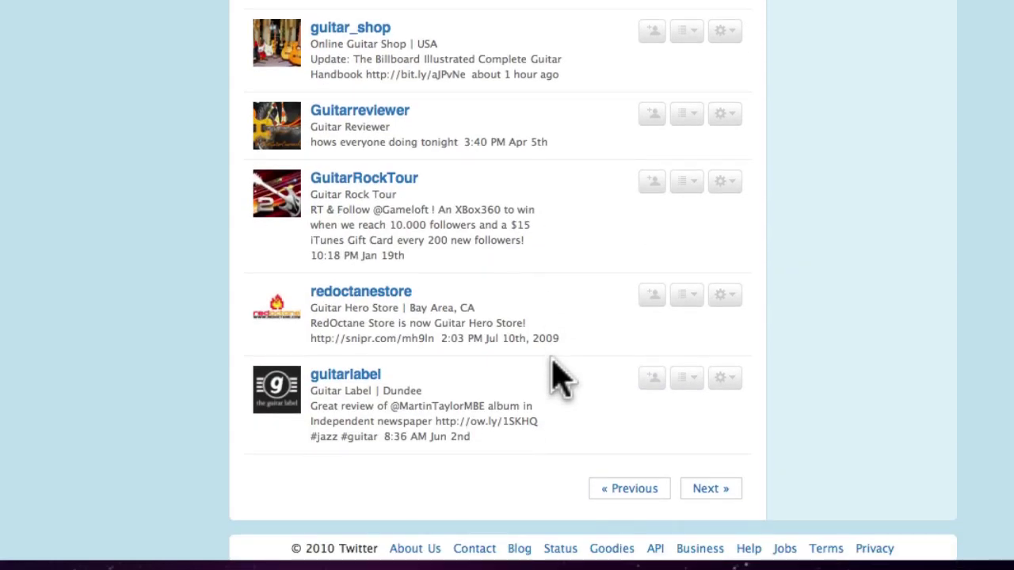
scroll(534, 299, "up", 10)
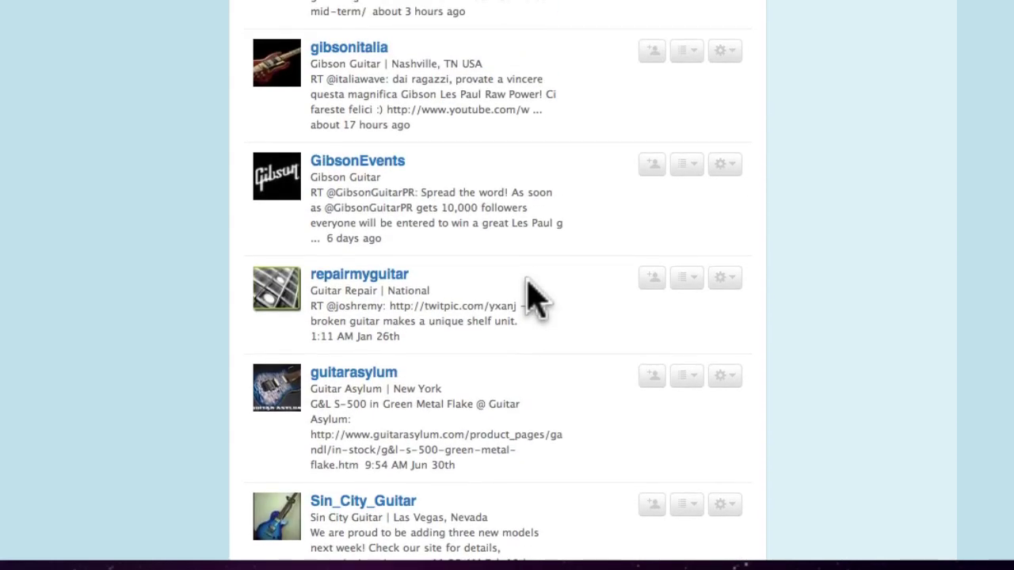
scroll(533, 299, "up", 3)
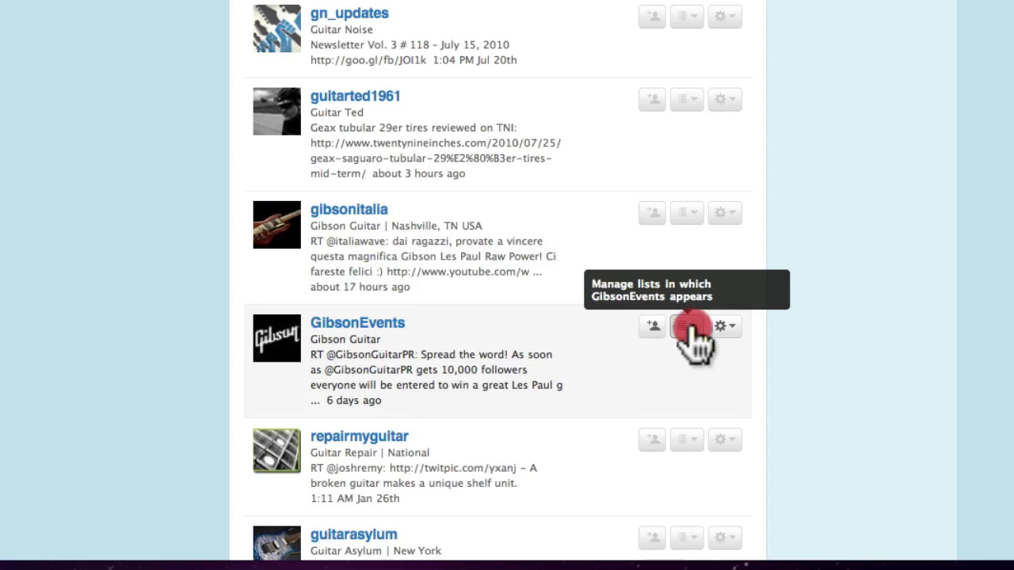
- Add GibsonEvents to the Vintage Electric Guitar list and return to the home timeline
left_click(689, 326)
left_click(686, 354)
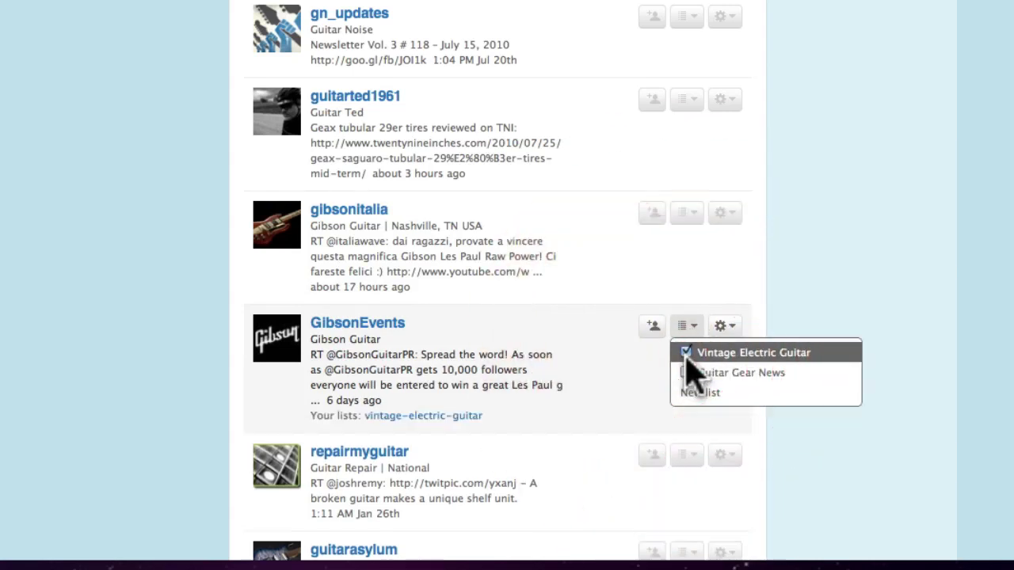
scroll(810, 550, "up", 5)
left_click(810, 549)
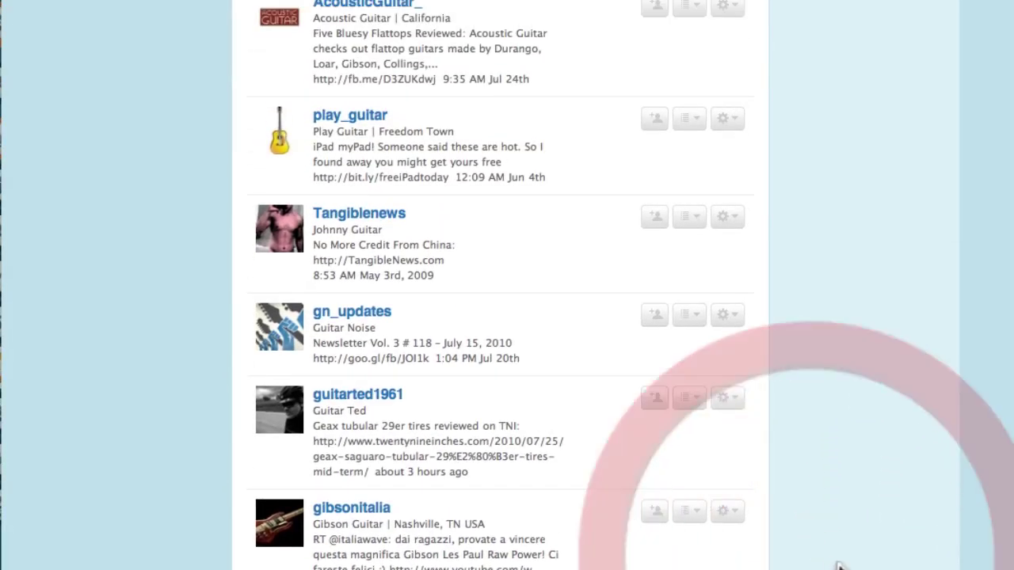
scroll(840, 565, "up", 6)
left_click(656, 27)
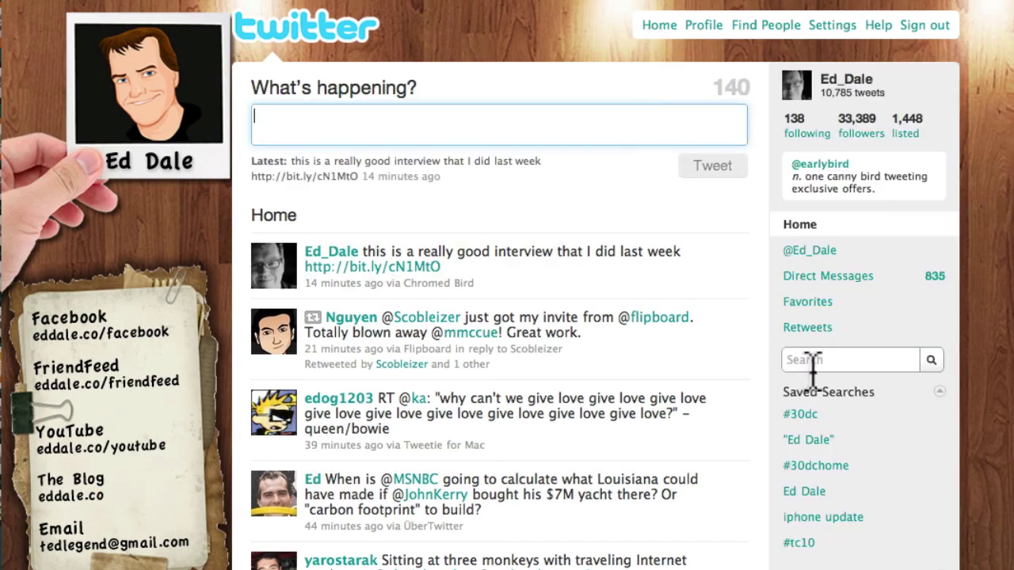
- Scroll through tweets in the vintage-electric-guitar list, which follows 3 accounts
scroll(871, 400, "down", 2)
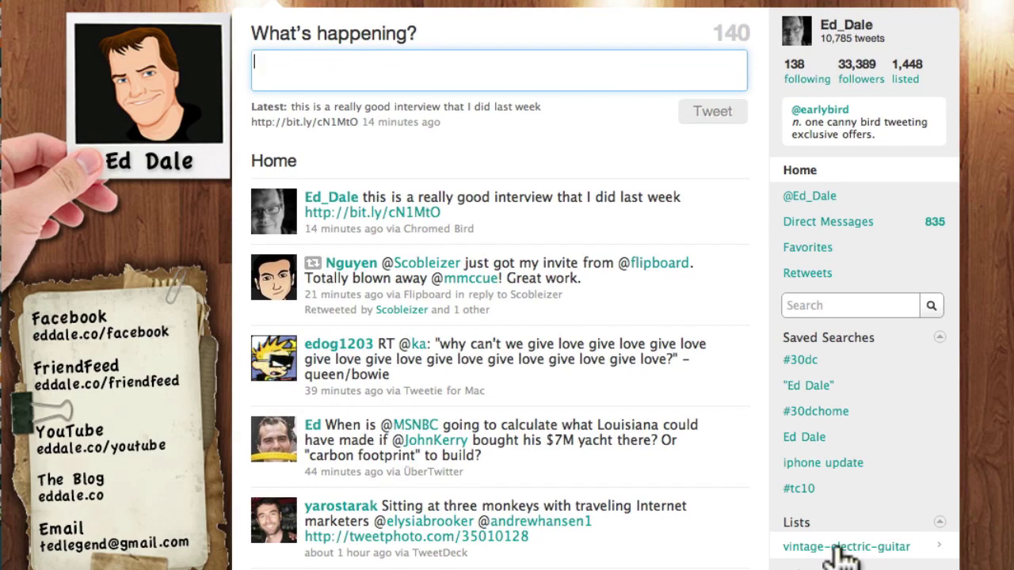
scroll(843, 559, "up", 2)
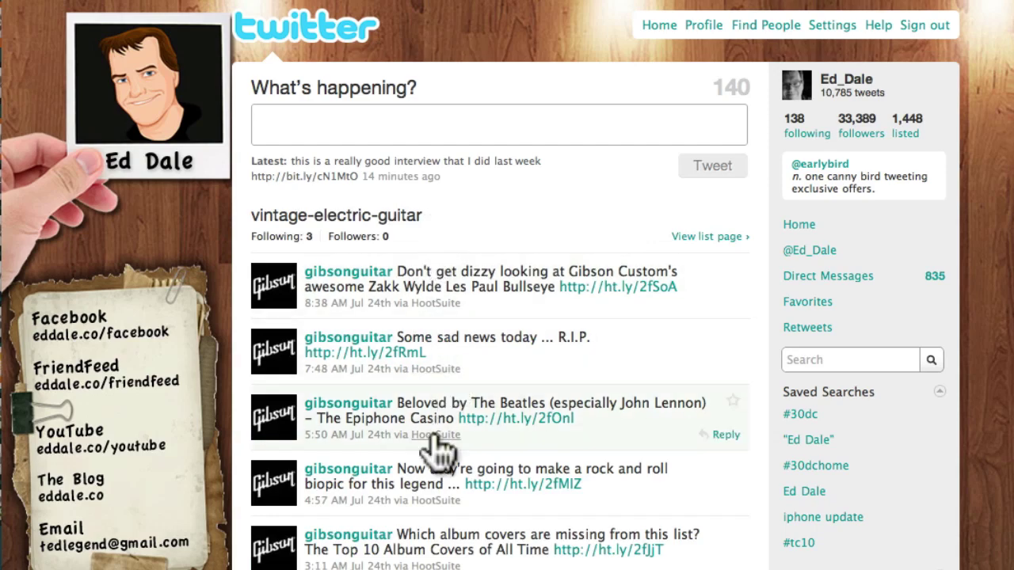
scroll(437, 453, "down", 5)
scroll(437, 453, "down", 3)
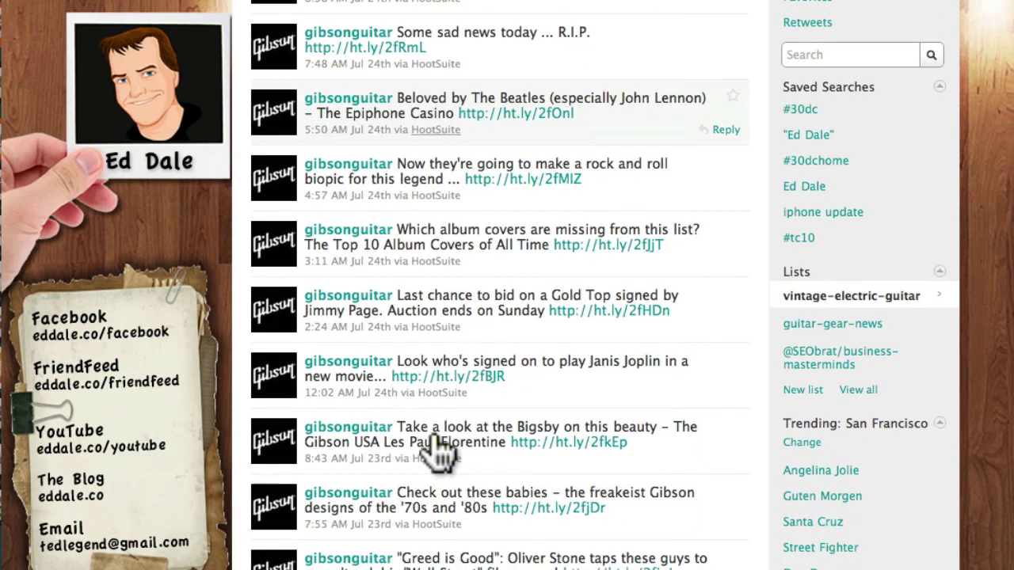
scroll(438, 450, "down", 4)
scroll(438, 450, "down", 10)
scroll(438, 450, "down", 4)
scroll(459, 458, "up", 10)
scroll(464, 460, "up", 15)
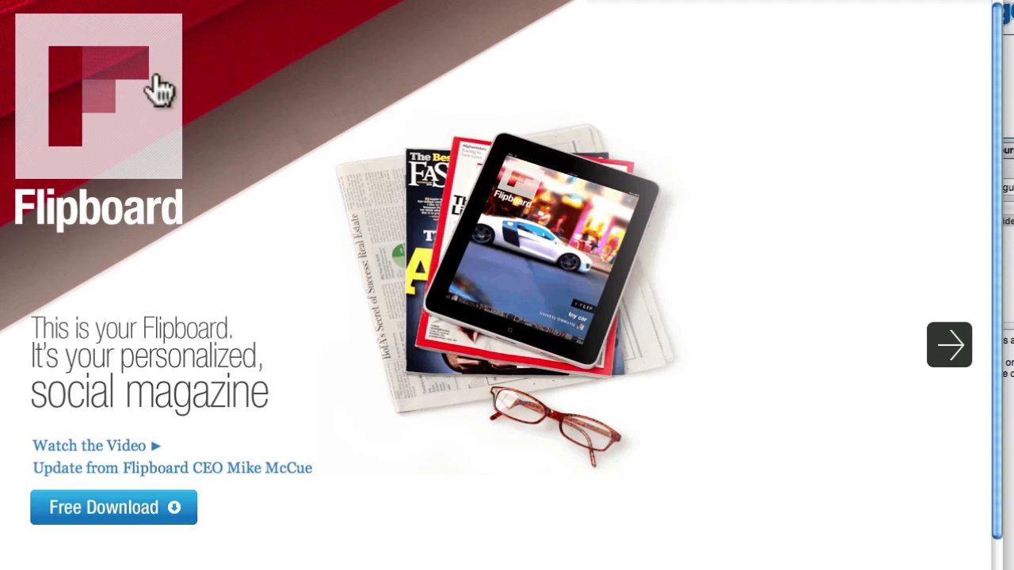
- Bring the 'aa vintage electric guitar ideas' note forward, then slide its window to the right
left_click(1002, 115)
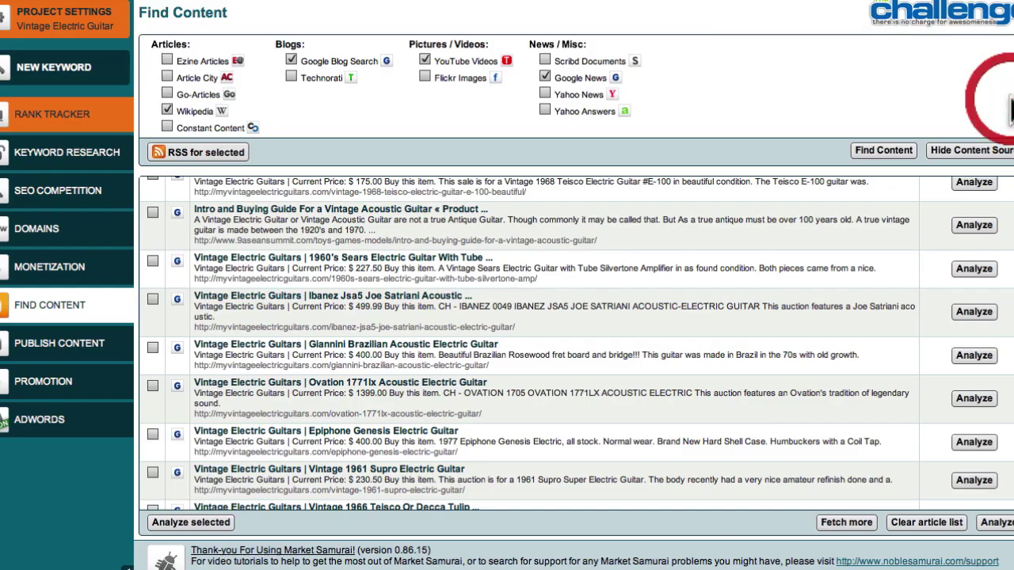
left_click_drag(1004, 63, 713, 62)
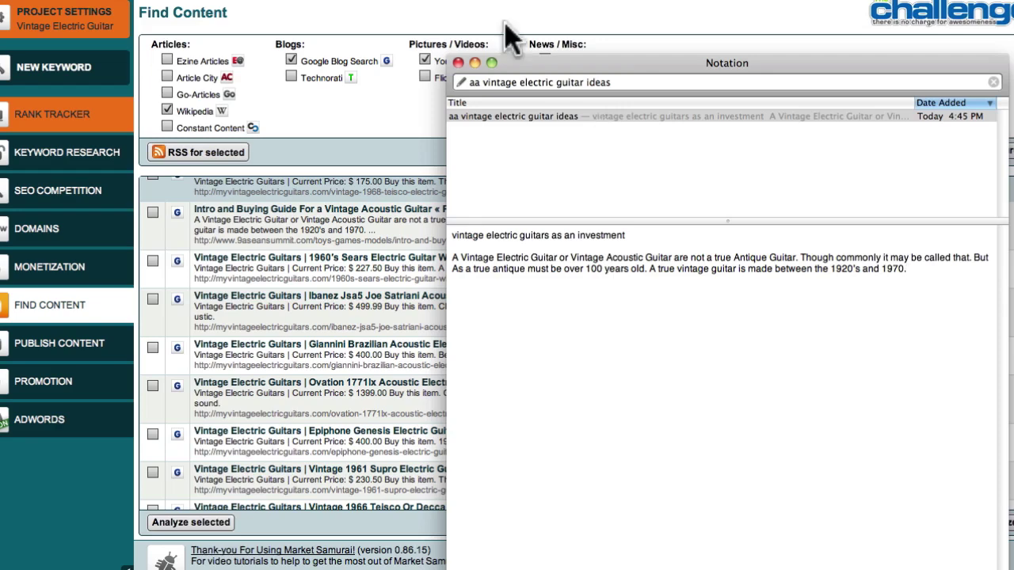
left_click_drag(522, 63, 812, 59)
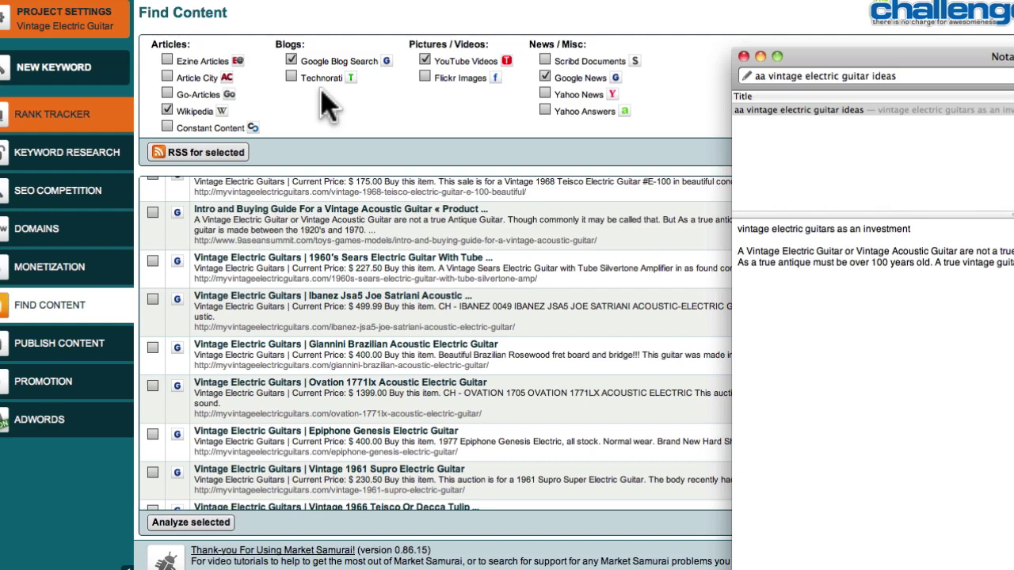
- Bring Market Samurai's Find Content results in front of the notes window
left_click(318, 115)
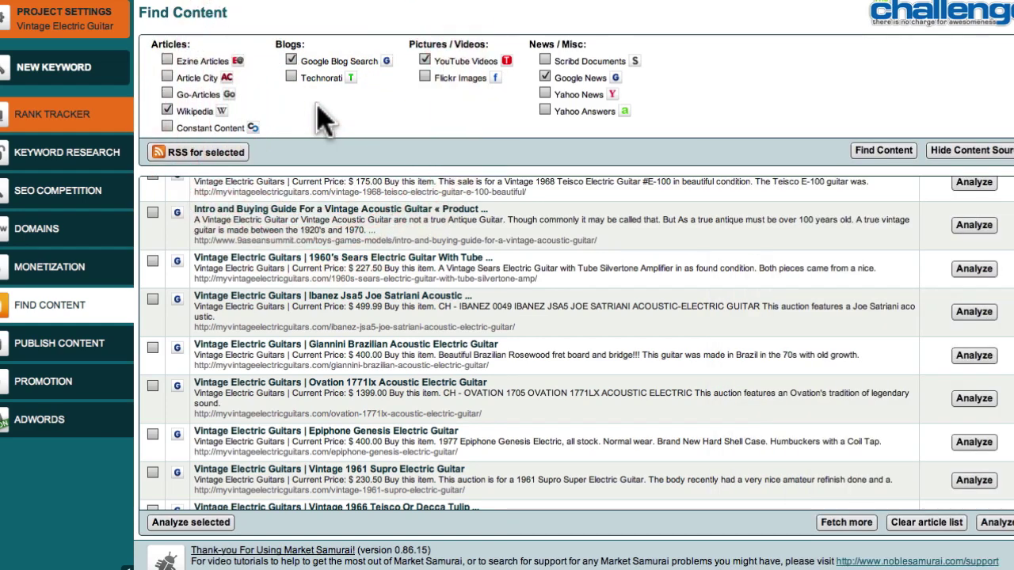